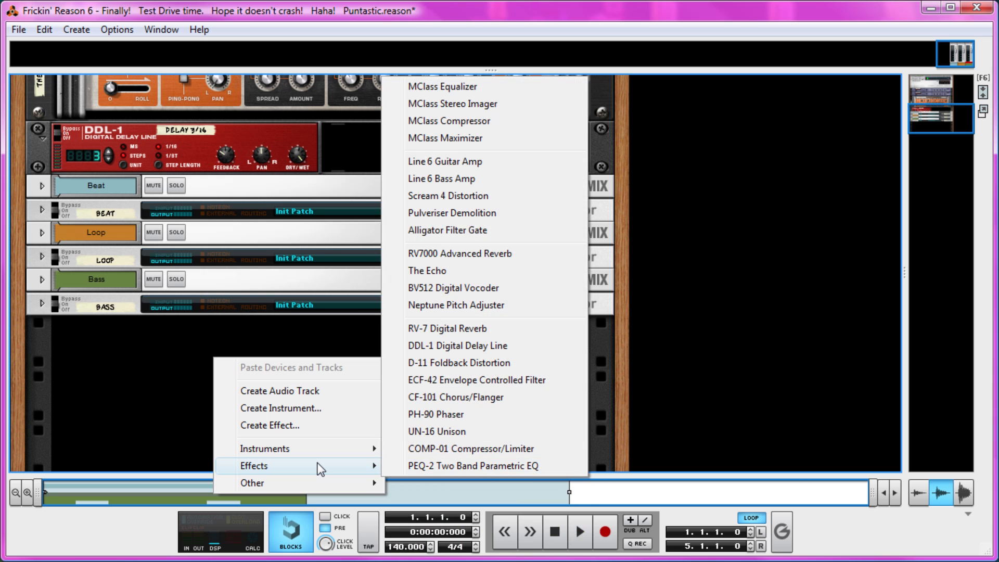
Step: Create a Combinator at the end of the rack and add a Thor Polysonic Synthesizer inside it
mouse_move(315, 484)
left_click(471, 486)
scroll(125, 400, "down", 2)
right_click(175, 336)
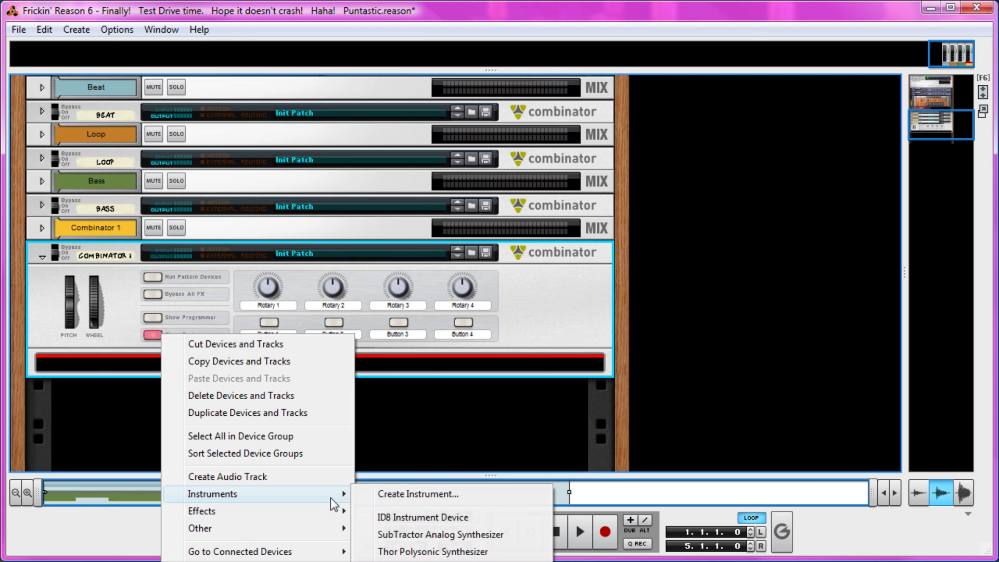
left_click(424, 550)
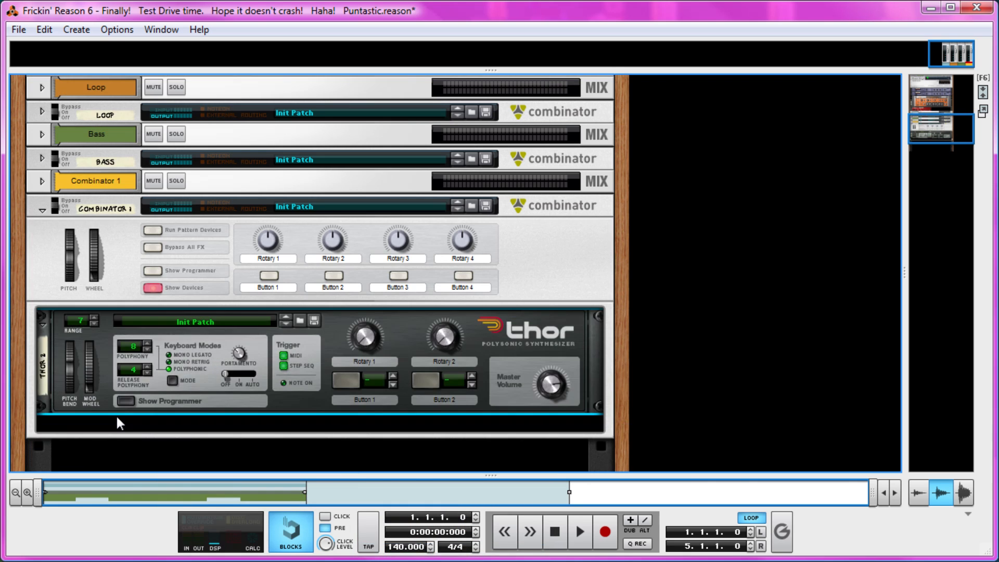
Step: Show Thor's programmer and set all three oscillator slots to Multi Oscillator
left_click(125, 401)
left_click(79, 343)
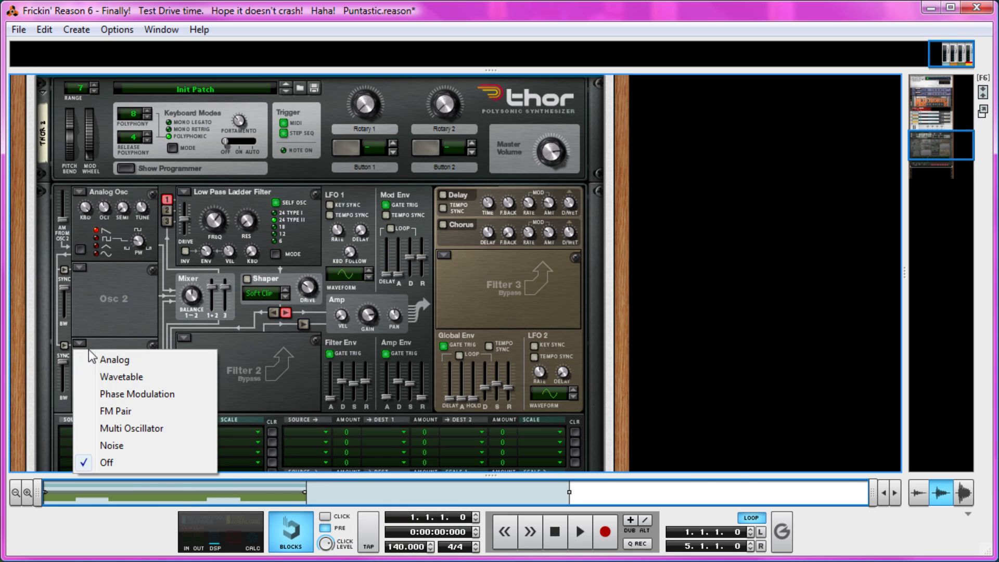
left_click(129, 426)
left_click(77, 267)
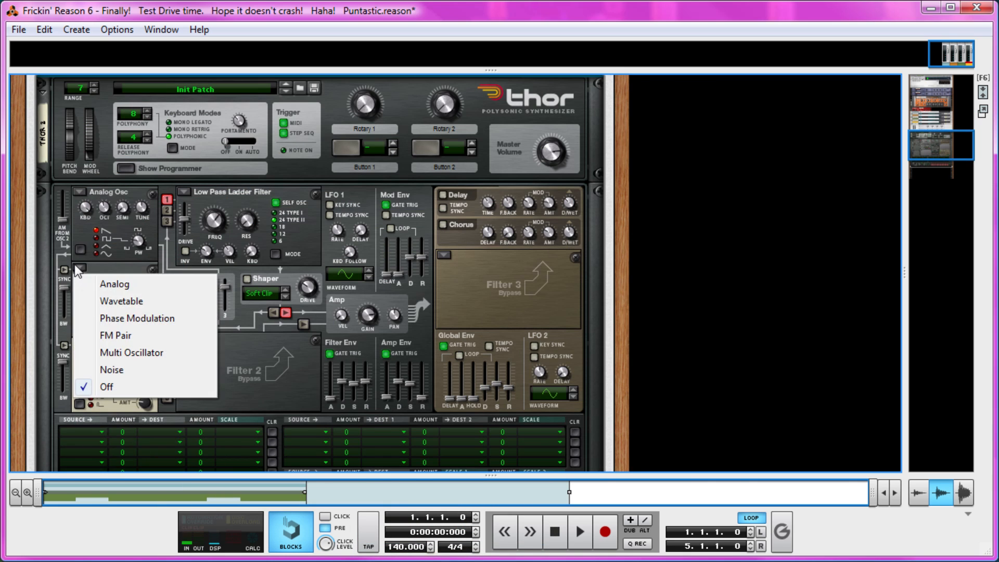
left_click(124, 354)
left_click(80, 193)
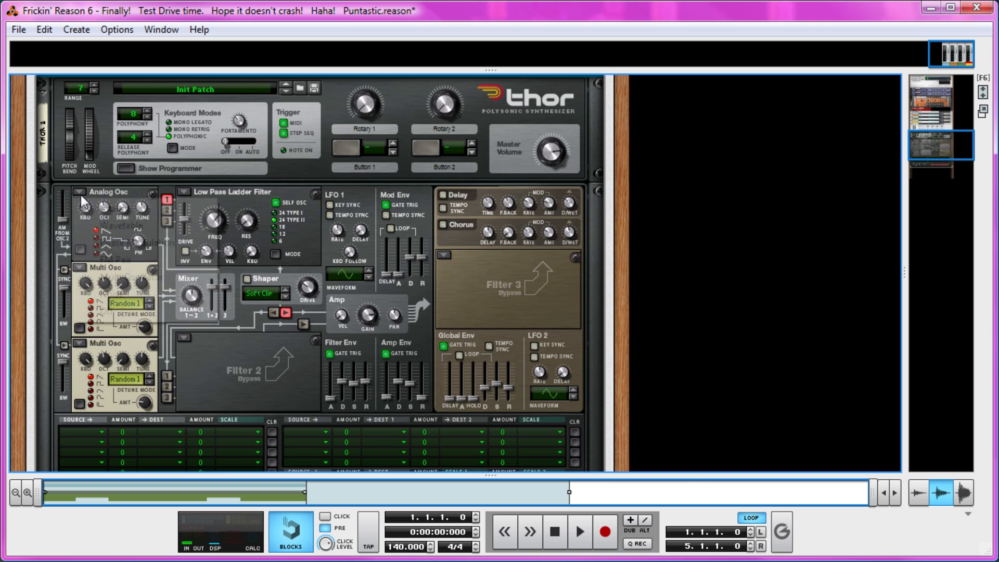
left_click(171, 278)
Step: Raise Thor's Amp Env sustain and route oscillators 2 and 3 into Filter 1
left_click_drag(411, 387, 411, 364)
left_click(166, 221)
left_click(167, 210)
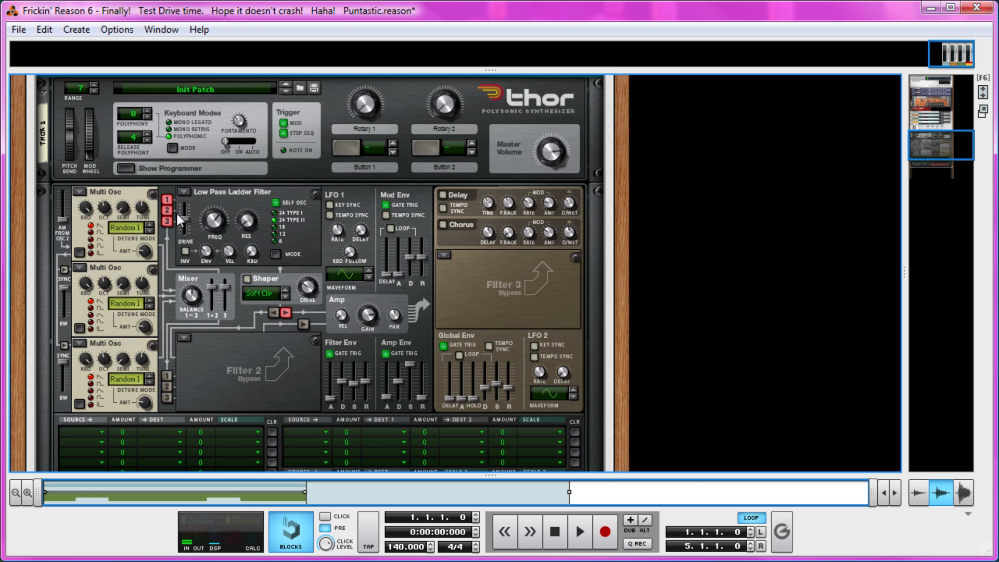
Step: Set Thor's Filter 1 to Bypass and adjust the octave of the first oscillator
left_click(183, 192)
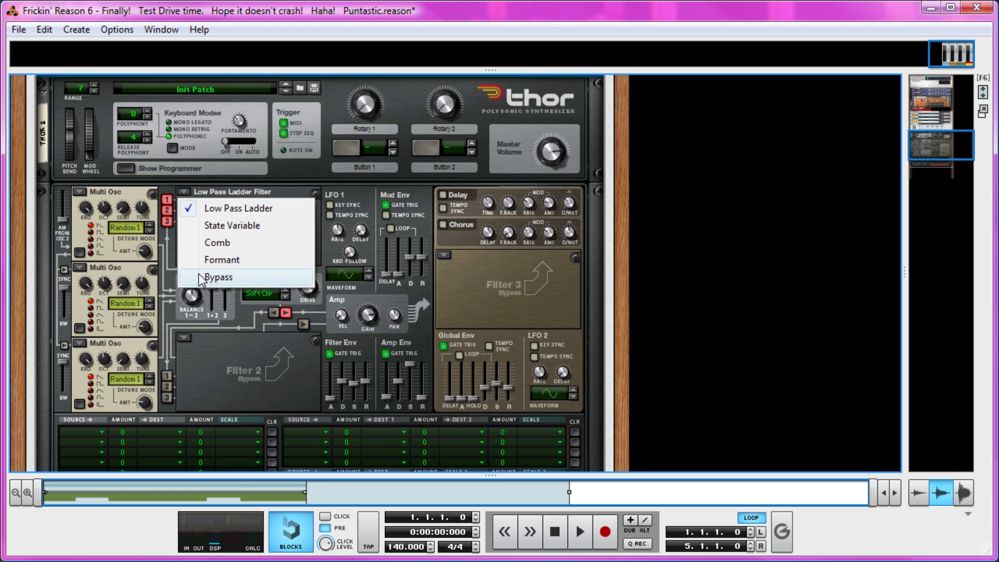
left_click(201, 279)
left_click_drag(107, 210, 107, 206)
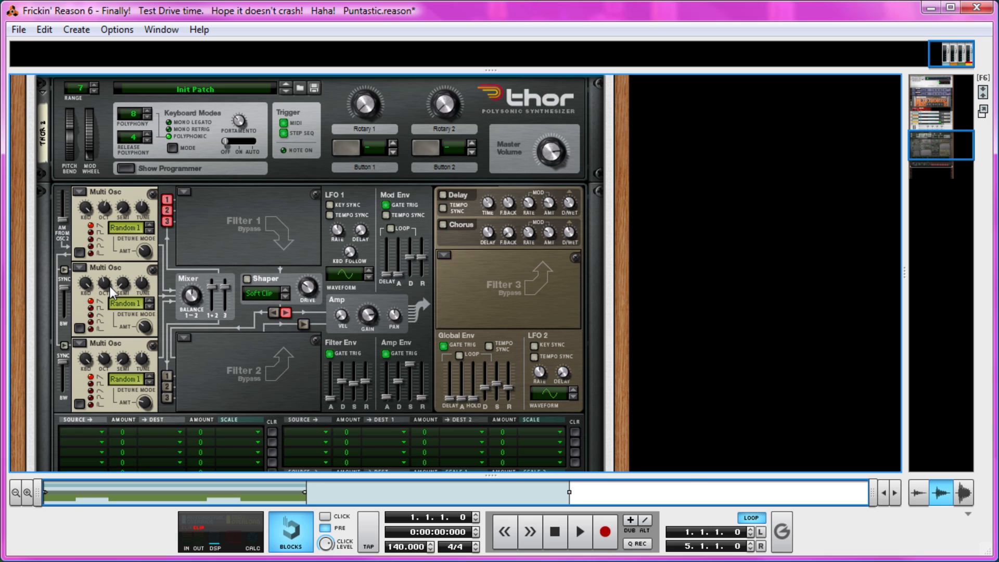
mouse_move(111, 285)
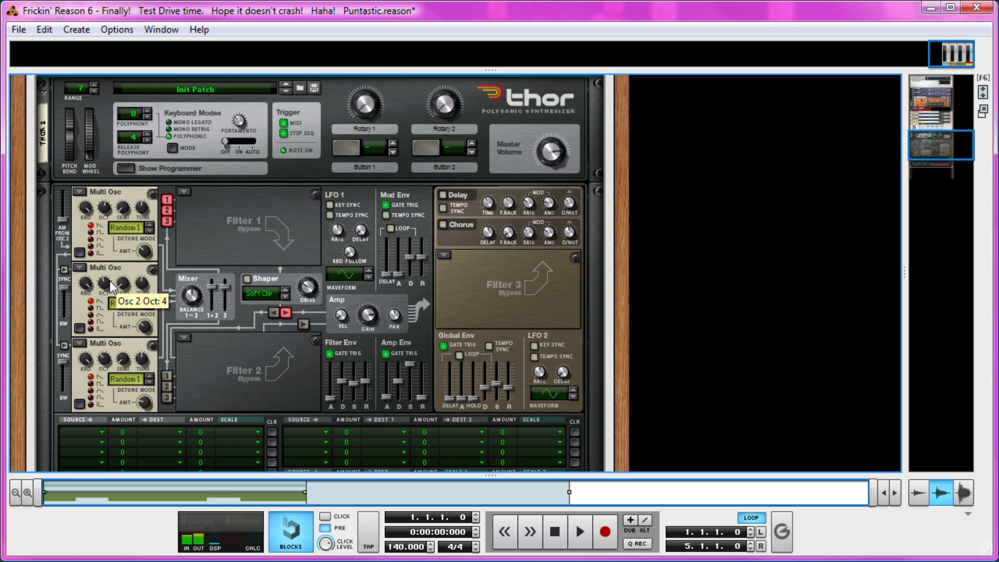
Step: Add an Alligator Filter Gate effect after Thor inside the Combinator
scroll(241, 356, "down", 3)
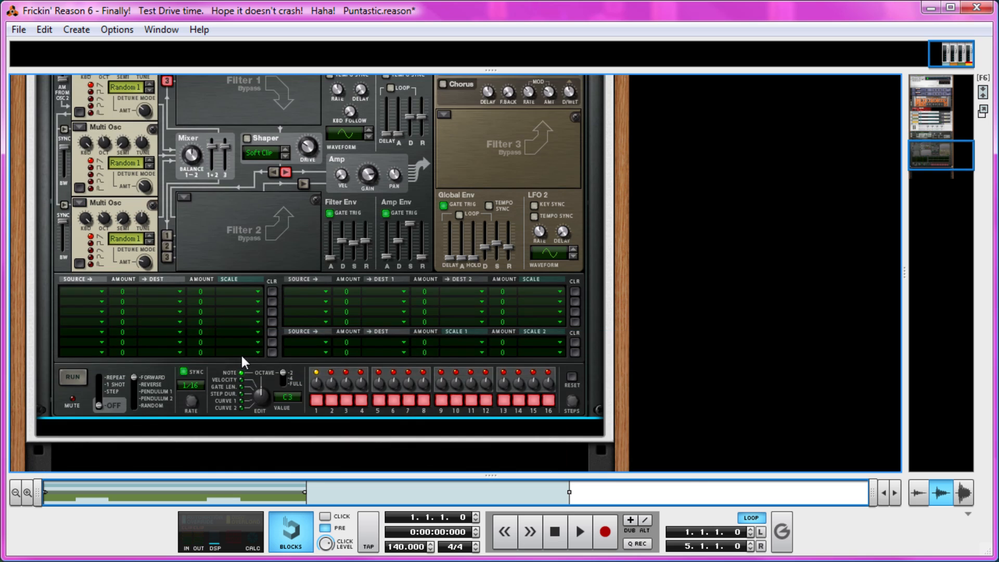
right_click(234, 230)
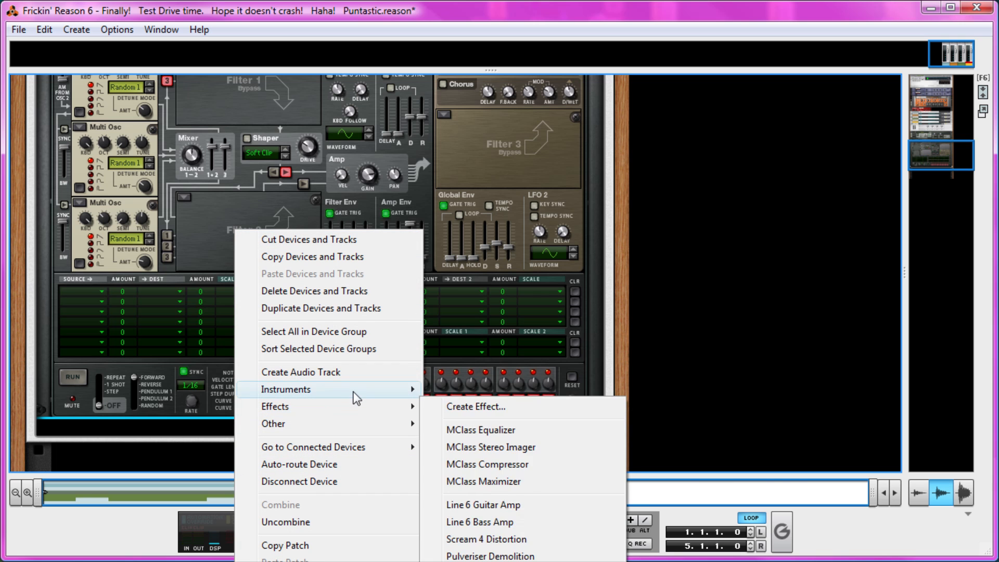
mouse_move(353, 398)
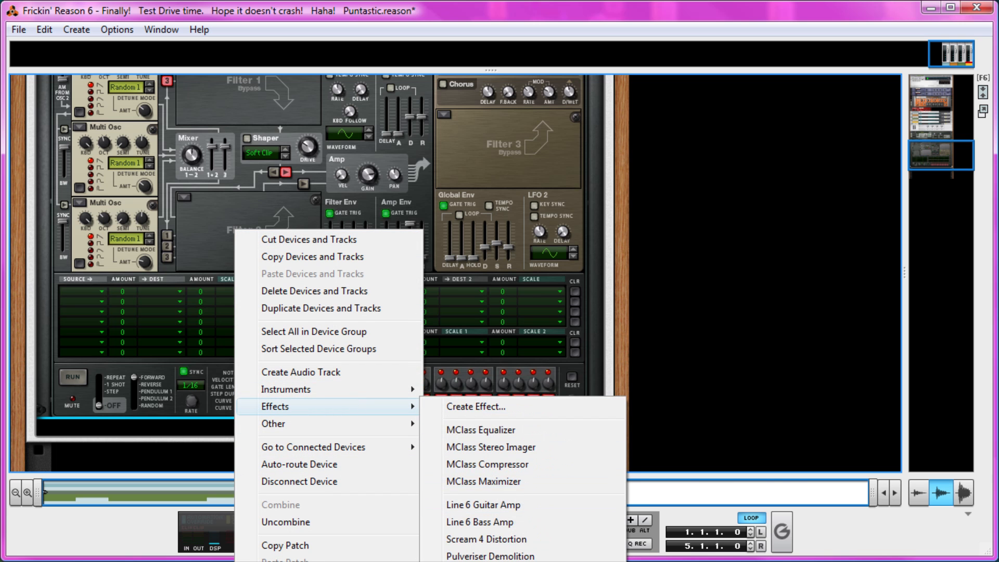
left_click(468, 556)
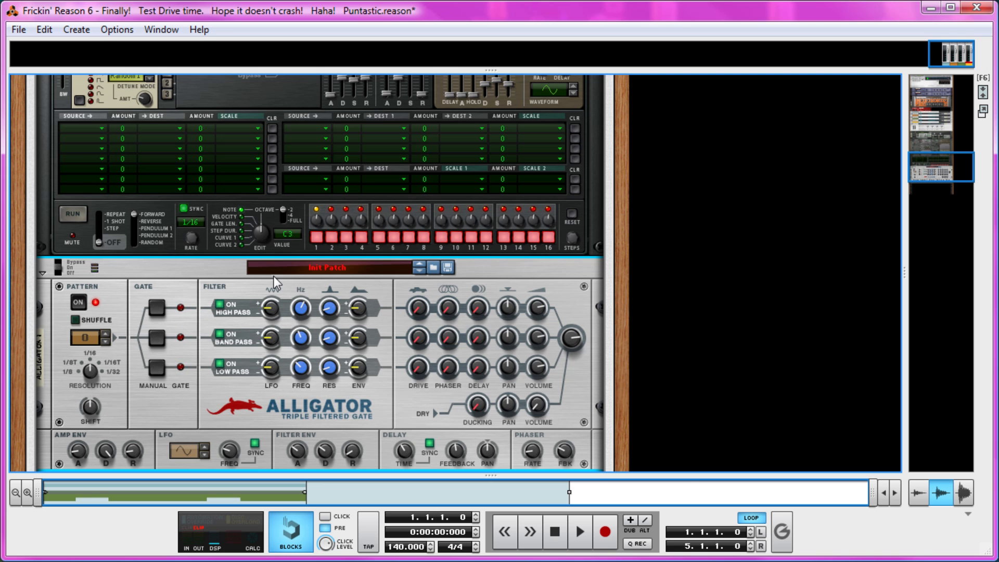
Step: Browse the Alligator patches from Anticipation Pendulum onward and load Bottom Out.gator
right_click(325, 265)
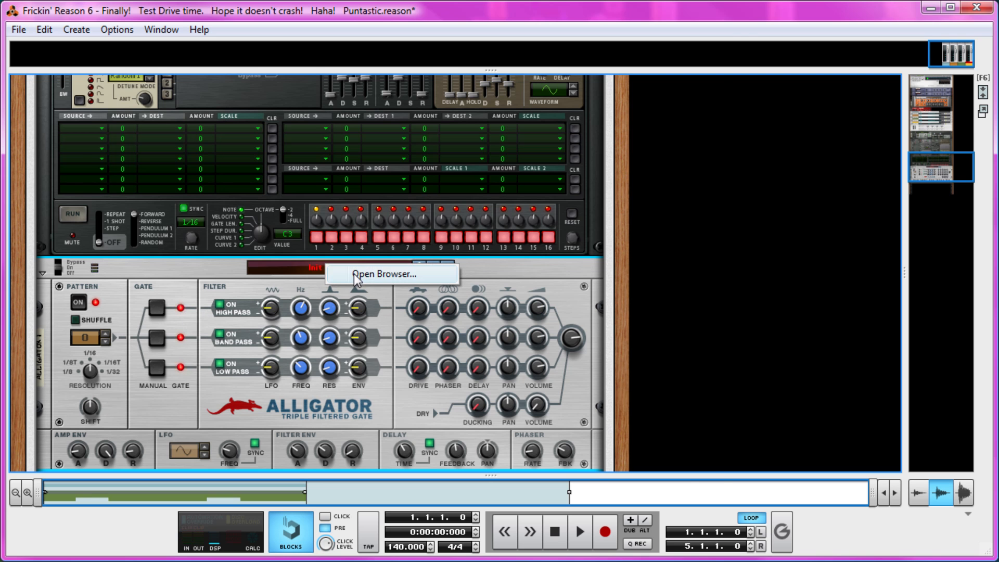
left_click(380, 274)
left_click_drag(260, 40, 606, 44)
left_click(606, 150)
left_click(608, 142)
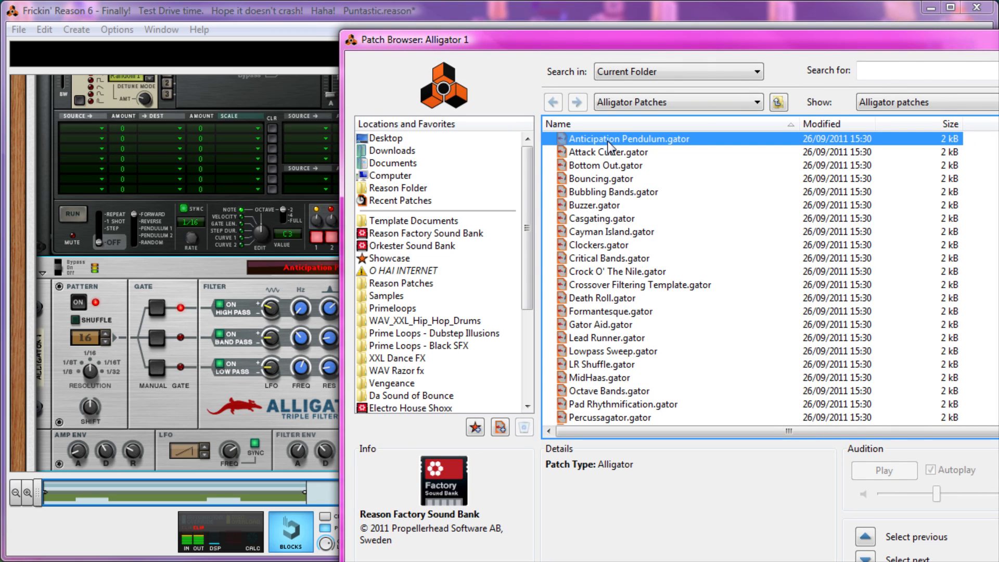
key("Down")
key("Down")
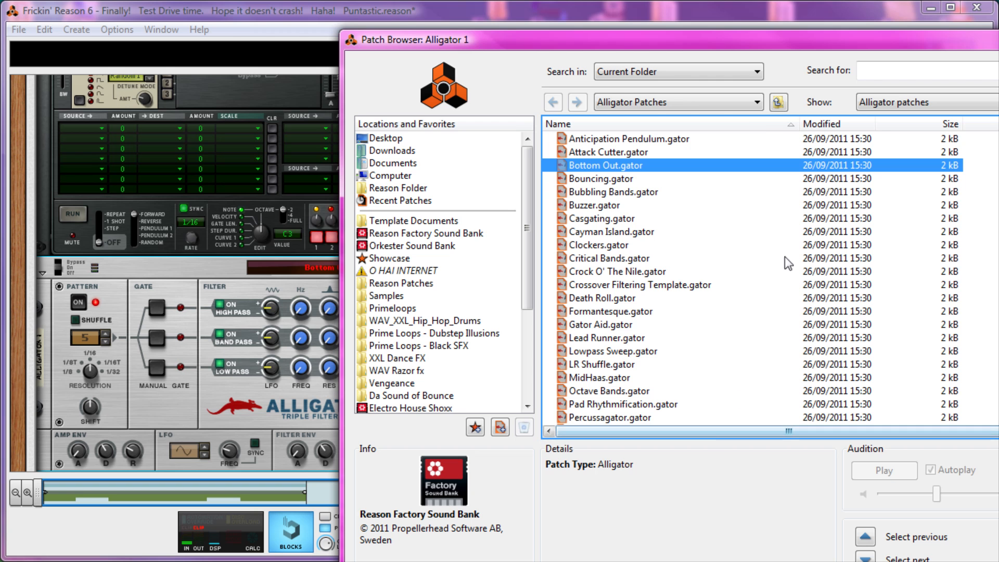
left_click_drag(728, 40, 319, 53)
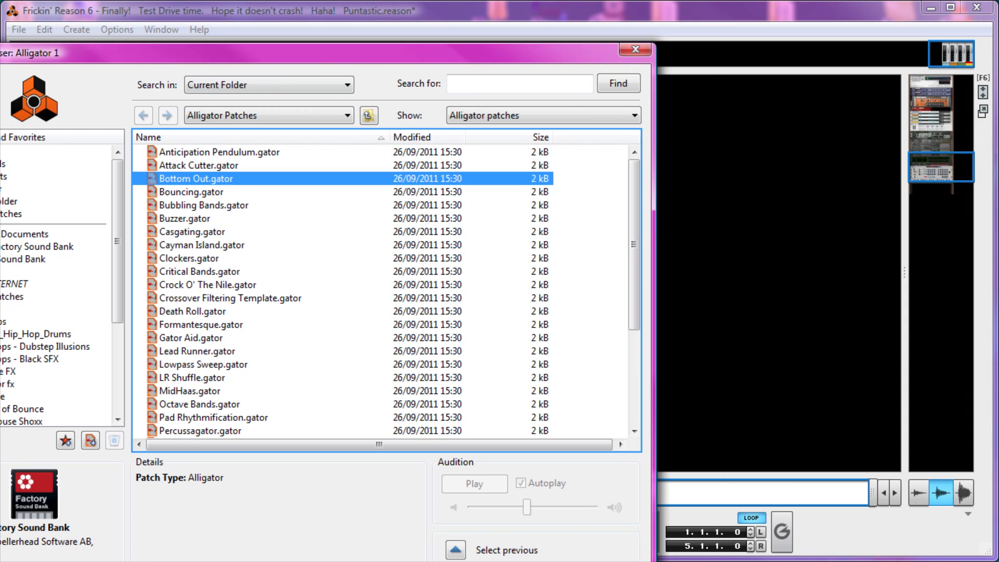
key("Return")
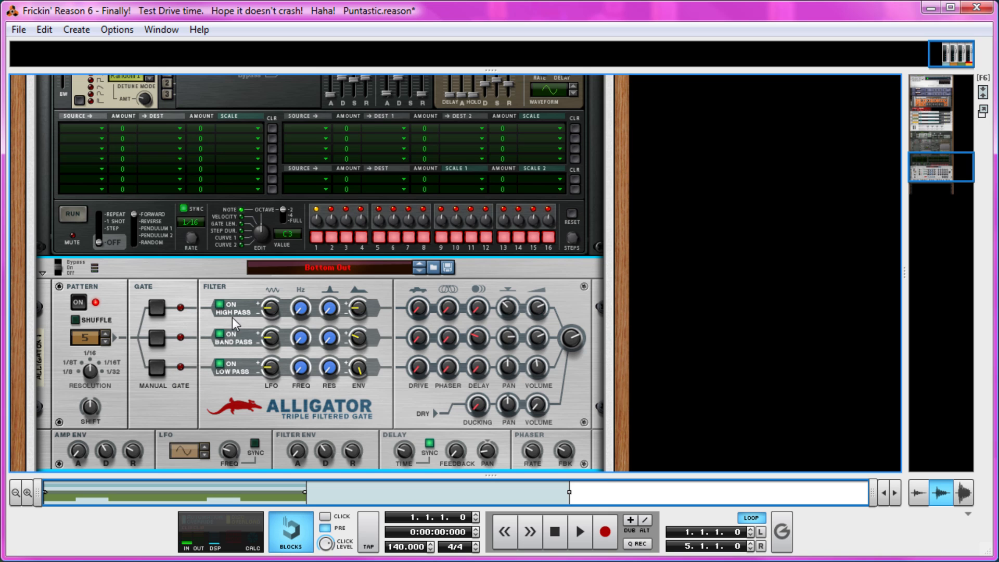
Step: Try different gate patterns on the Alligator, ending on pattern 17
left_click(104, 343)
left_click(105, 344)
left_click(107, 335)
left_click(107, 335)
left_click(106, 334)
left_click(106, 334)
left_click(108, 336)
left_click(106, 334)
left_click(106, 334)
Step: Load the Random Resonants patch into the Alligator and move on to the Resonant Rhythms patch
left_click(379, 268)
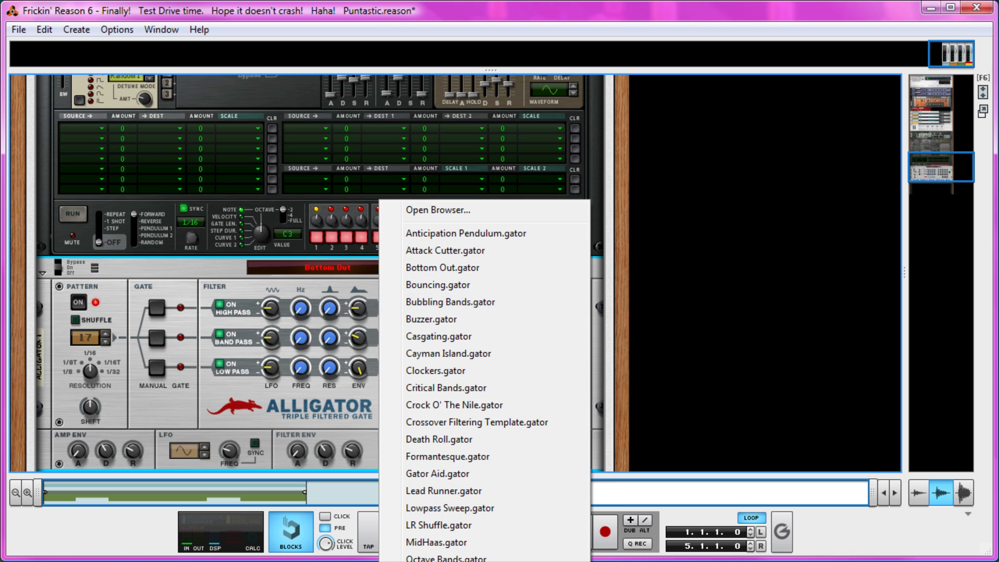
left_click(420, 561)
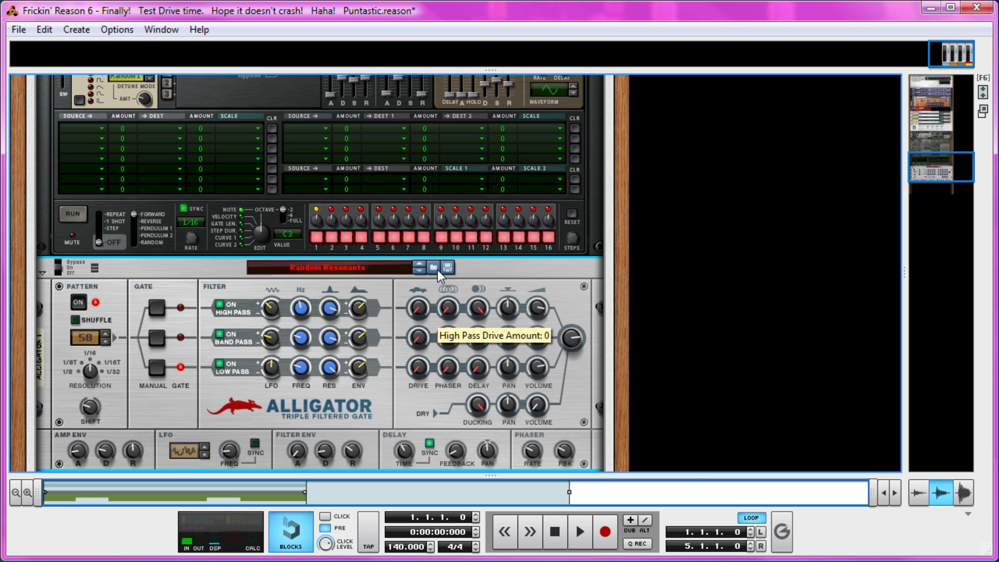
left_click(419, 271)
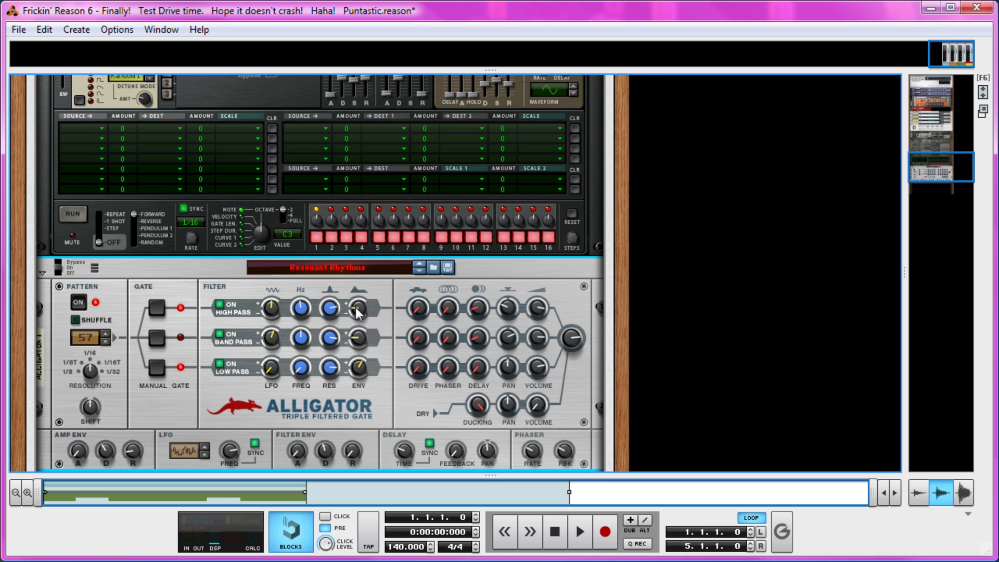
Step: Raise the envelope amounts of the Alligator's high-pass and band-pass filters and fine-tune the high-pass resonance and filter envelope
mouse_move(333, 313)
left_mouse_down()
mouse_move(333, 264)
mouse_move(328, 315)
left_mouse_up()
left_click_drag(357, 310, 360, 257)
left_click_drag(363, 336, 363, 284)
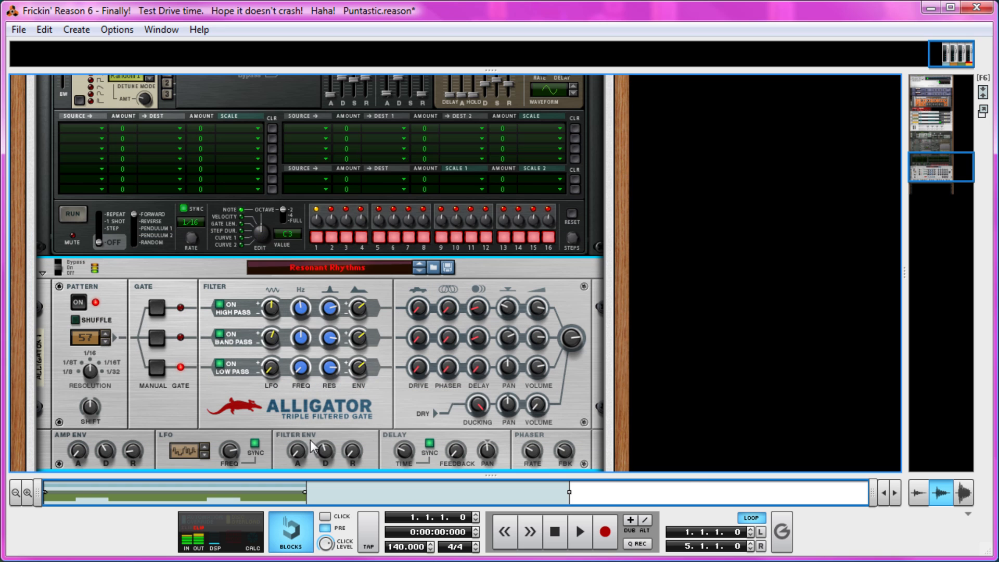
left_click_drag(313, 446, 318, 463)
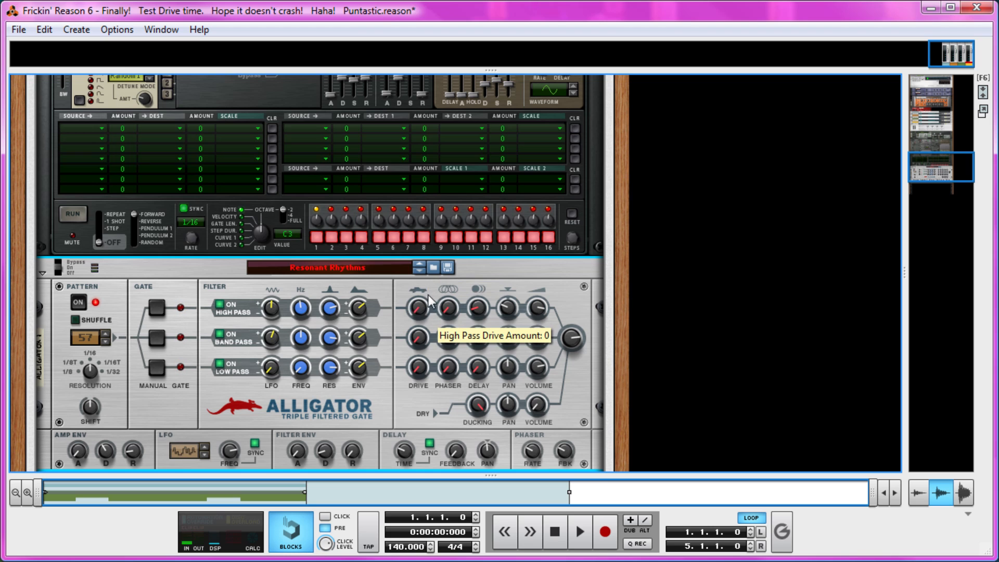
Step: Raise the Alligator's high-pass drive and high-pass delay amounts and adjust the delay feedback
left_click_drag(420, 302, 419, 270)
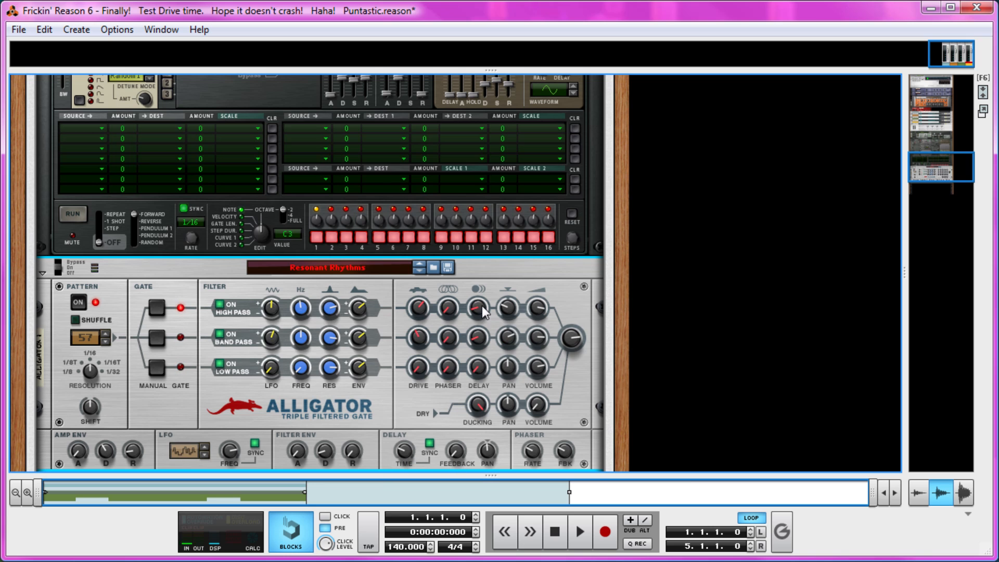
left_click_drag(482, 311, 487, 308)
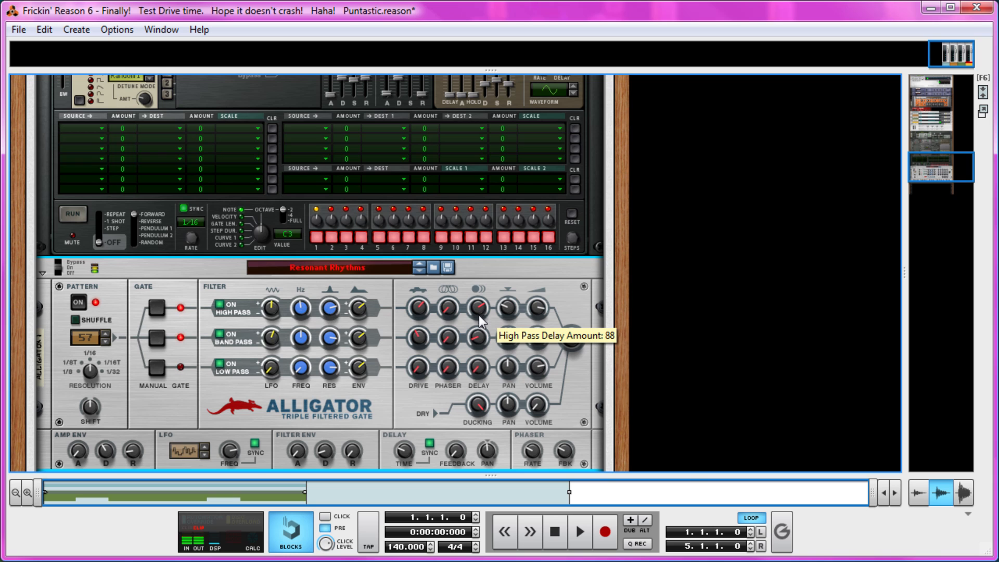
left_click_drag(479, 307, 479, 301)
left_click_drag(458, 461, 457, 438)
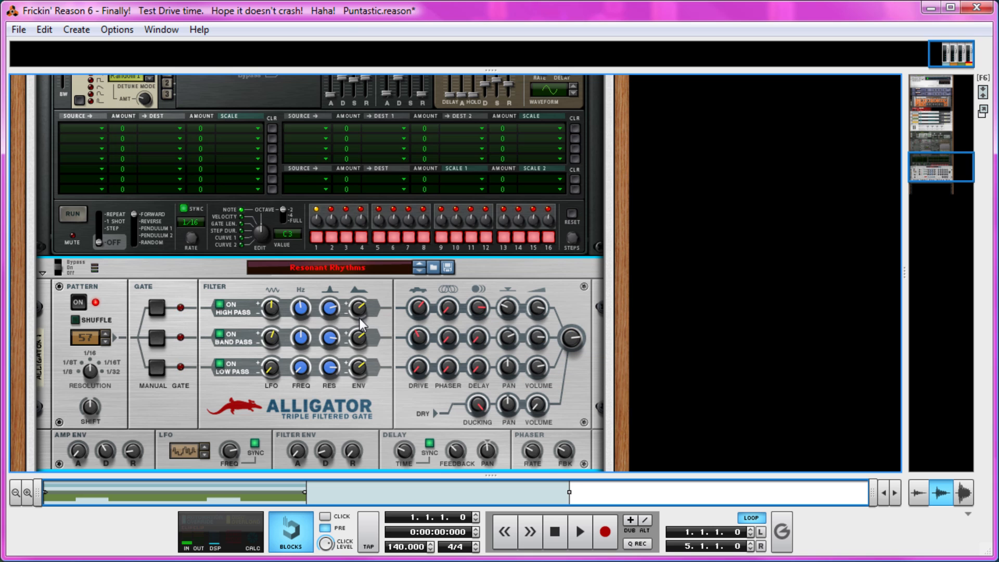
Step: Raise the volume of the Alligator's dry signal
scroll(330, 311, "up", 8)
left_click_drag(537, 405, 541, 379)
scroll(432, 336, "up", 6)
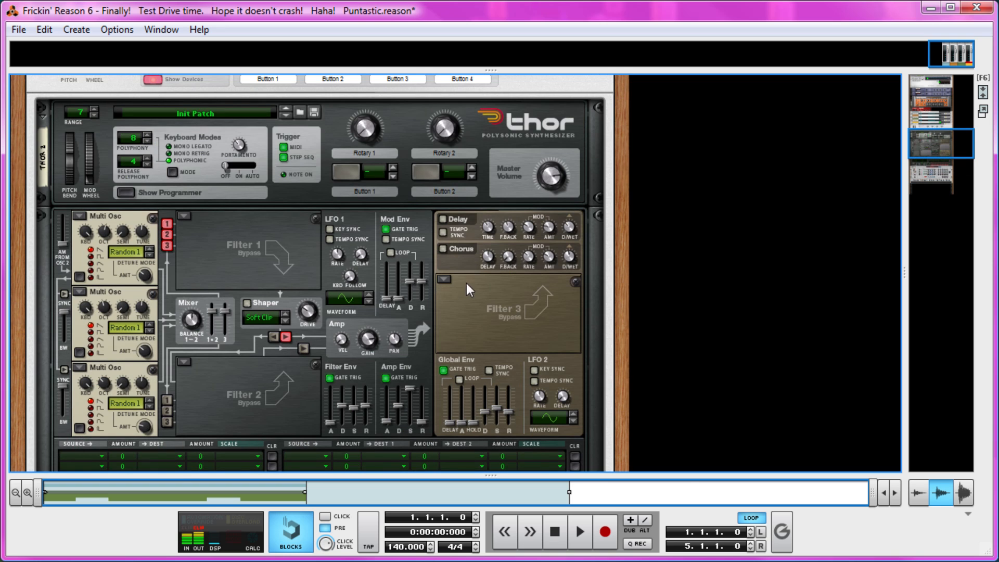
scroll(466, 283, "down", 4)
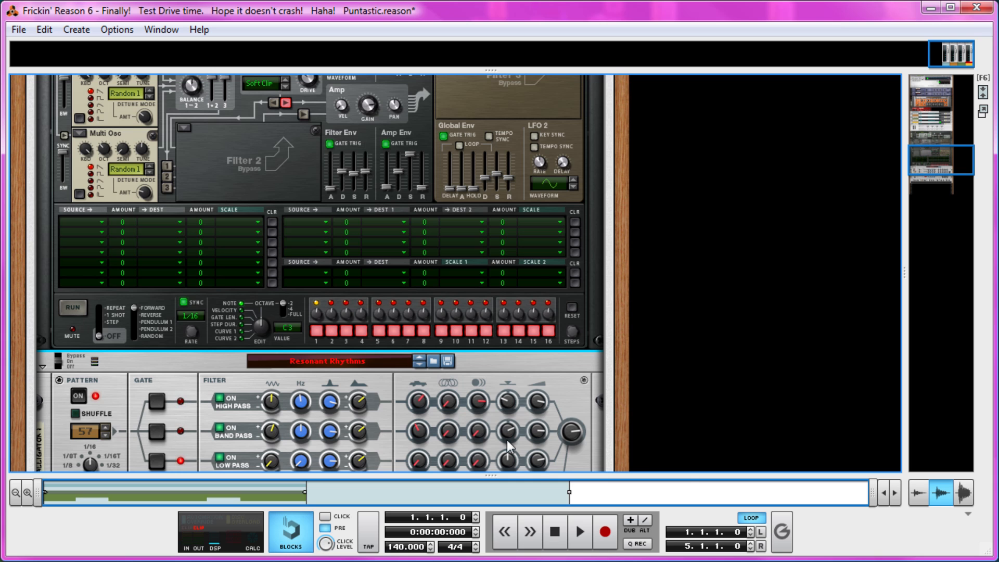
Step: Record a Combinator 1 part over the four-bar loop, then stop and return to the start
left_click_drag(516, 475, 431, 513)
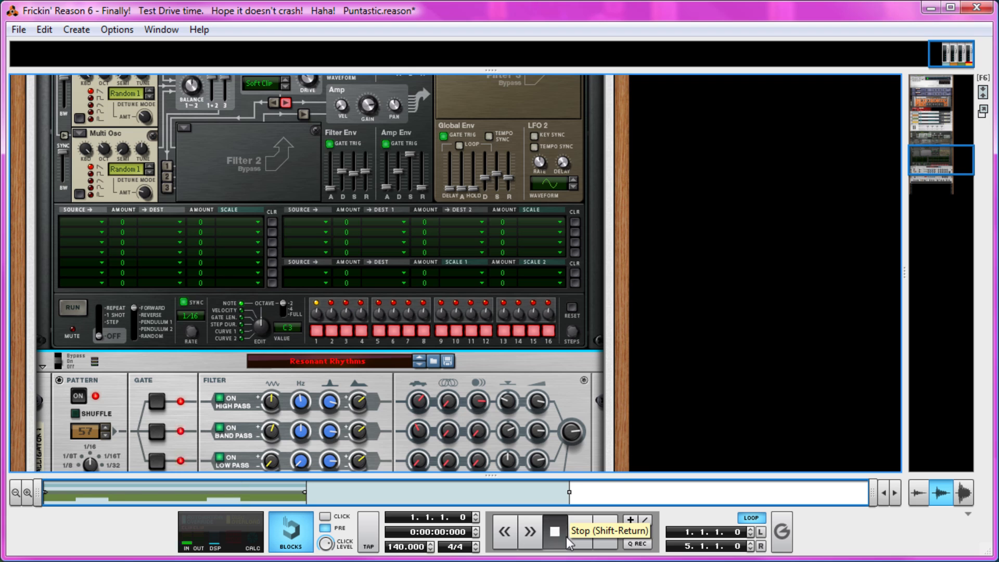
left_click(605, 533)
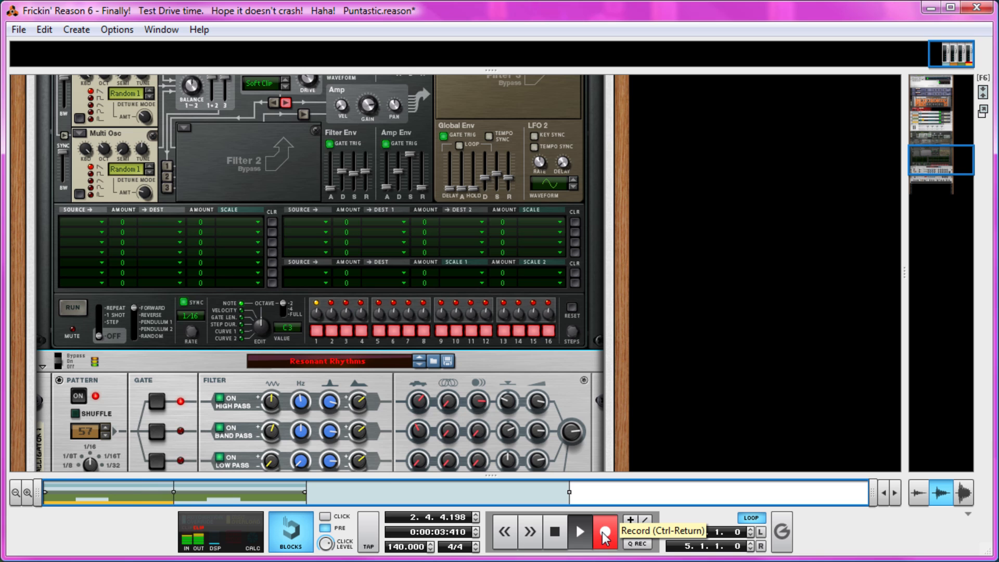
double_click(557, 539)
Step: Enlarge the sequencer area and inspect the recorded clip on the Combinator 1 track
left_click_drag(436, 474, 435, 158)
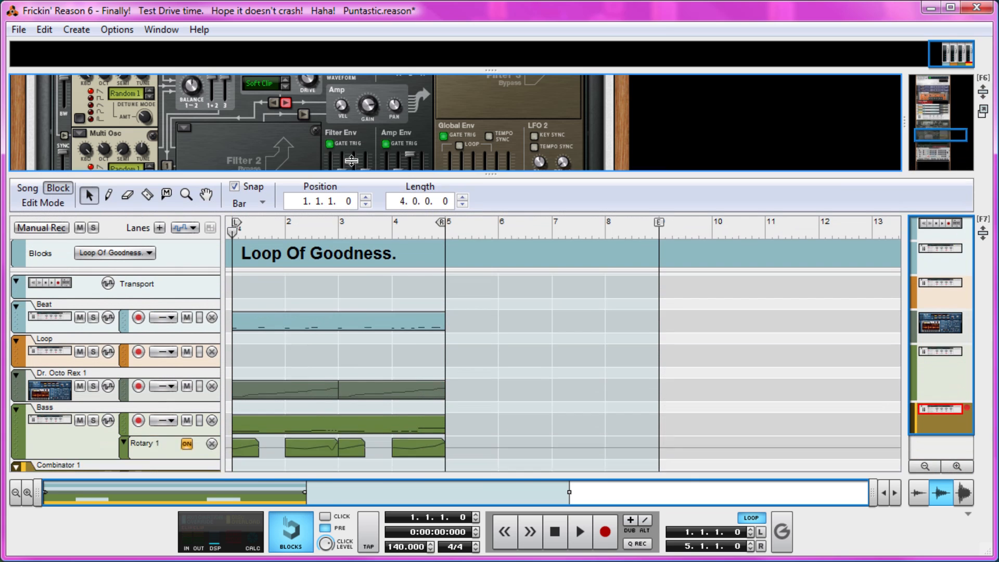
right_click(335, 448)
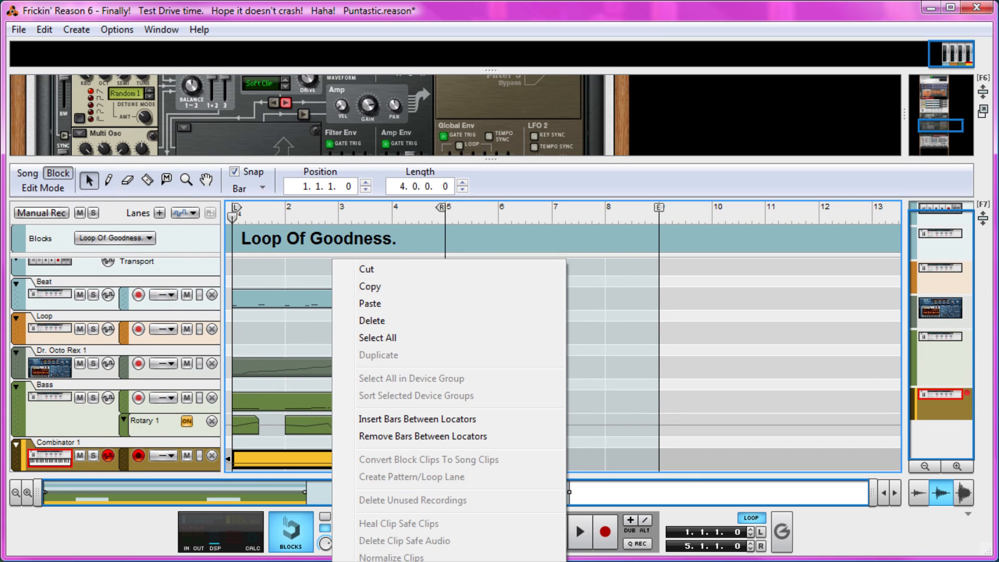
key("Escape")
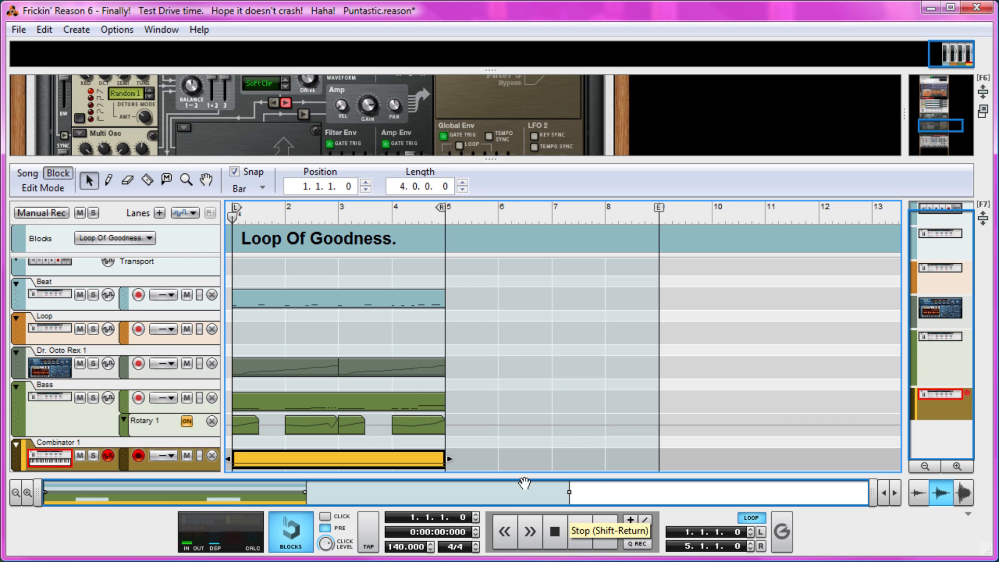
Step: Reduce the sequencer area and switch the view to the main mixer
left_click_drag(461, 159, 458, 324)
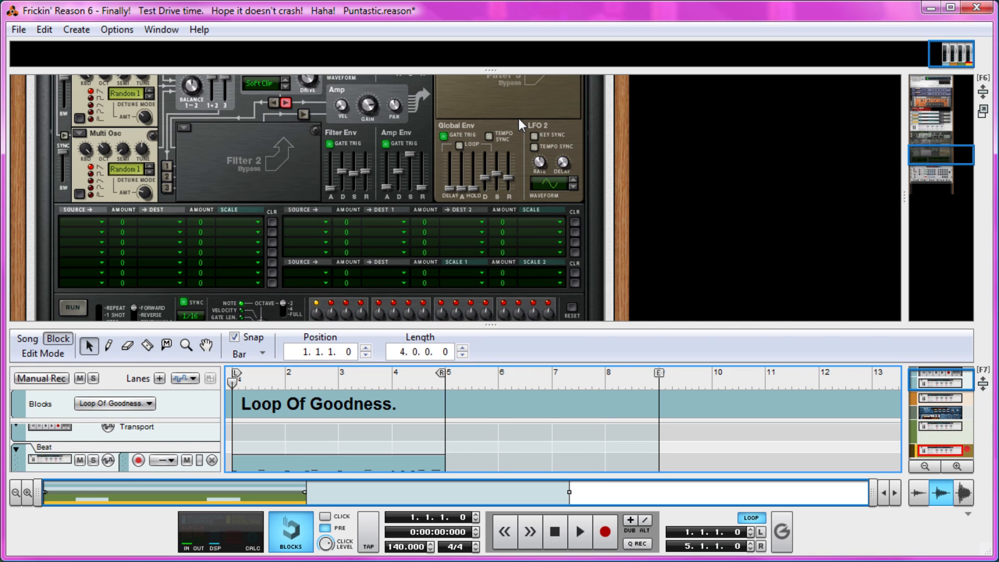
key("F5")
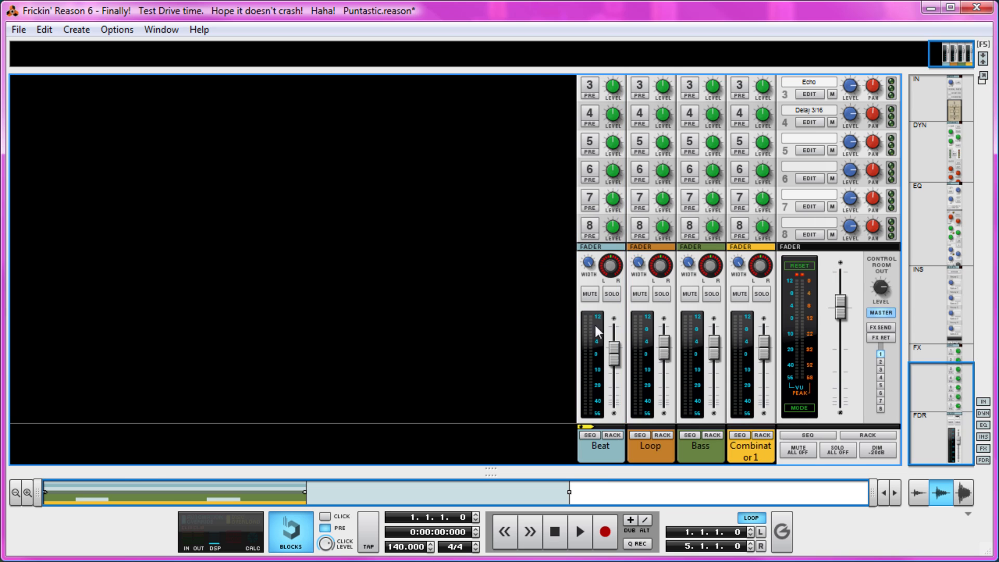
Step: Rename the Combinator 1 channel in the main mixer as Pad
key("F6")
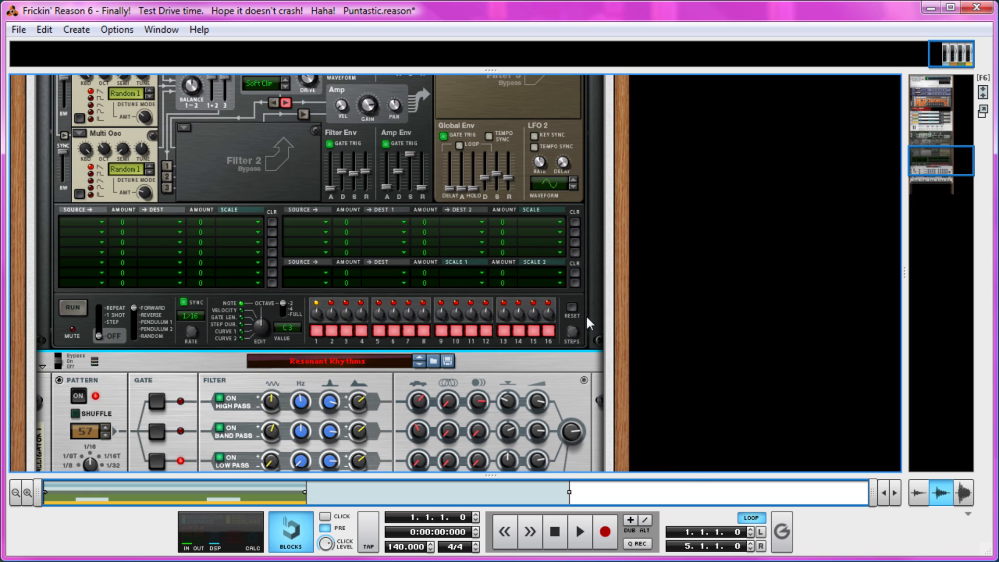
key("F7")
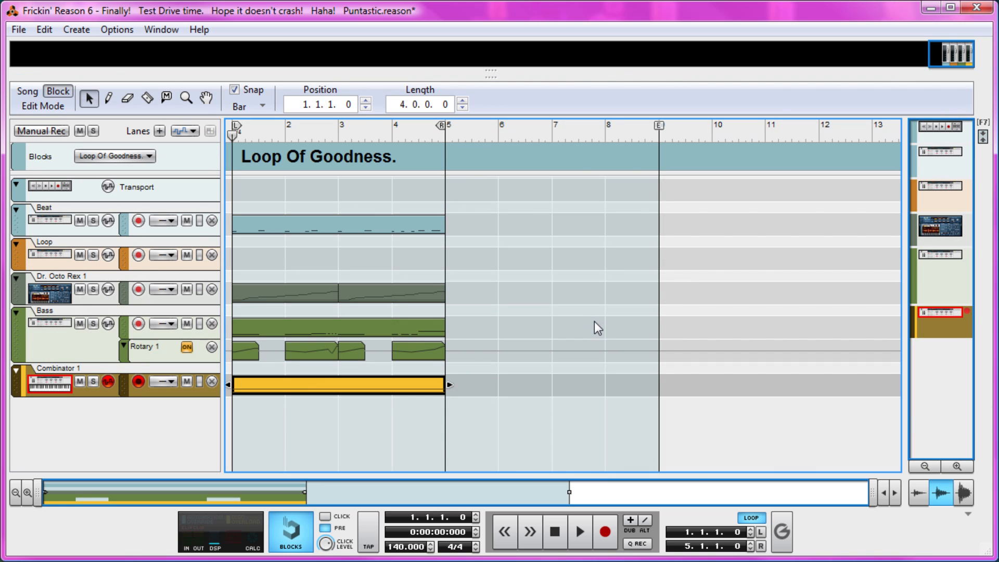
key("F6")
key("F5")
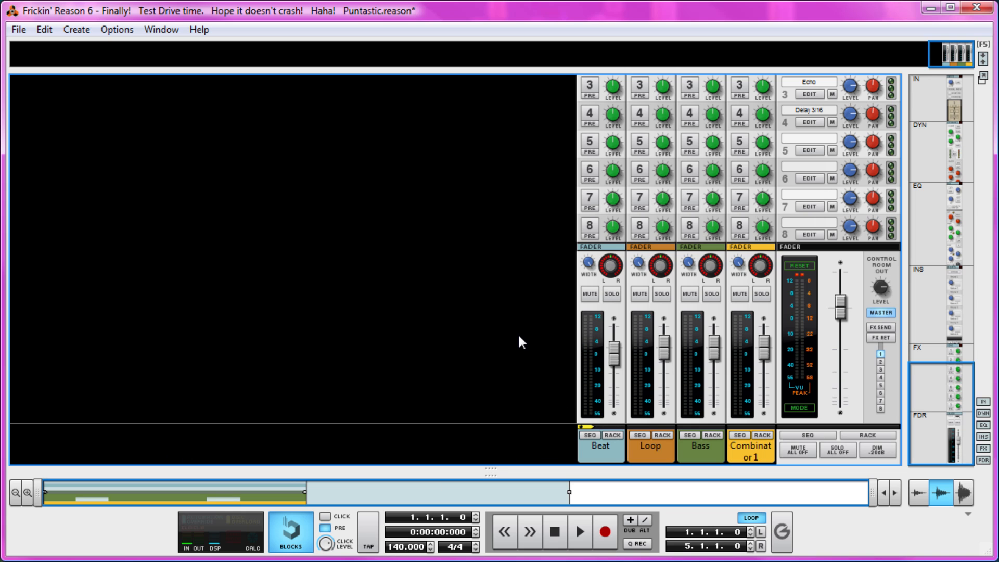
double_click(750, 448)
type("P")
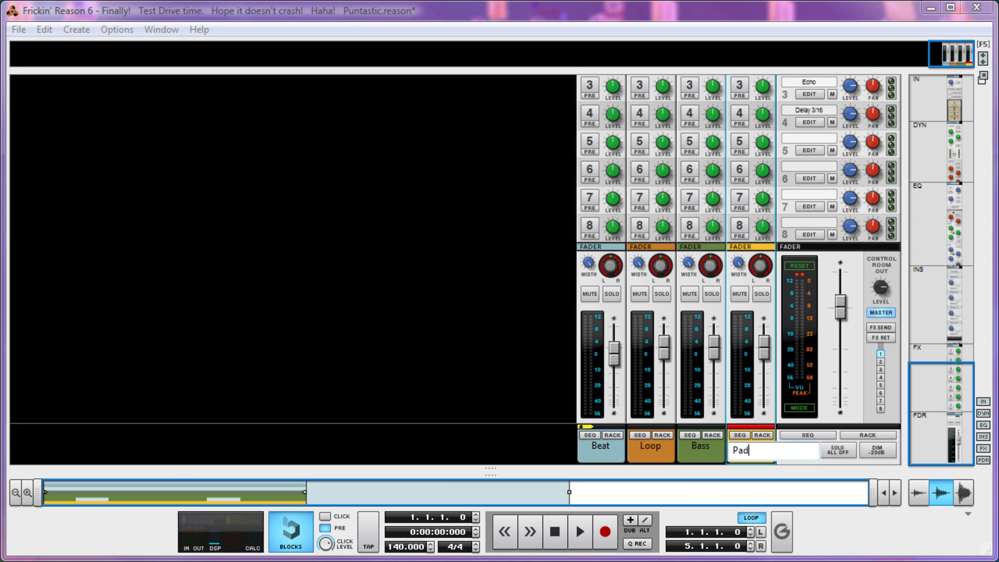
type("ad")
key("Return")
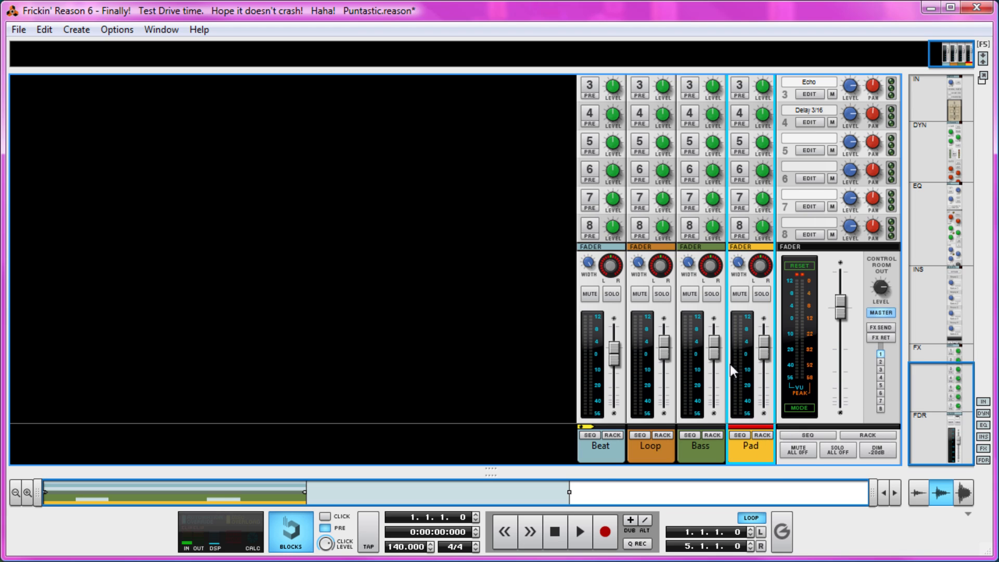
Step: During playback, lower the Pad fader to about -16 dB and the Bass fader to -5.04 dB, then save the song
key("space")
left_click_drag(766, 363, 766, 379)
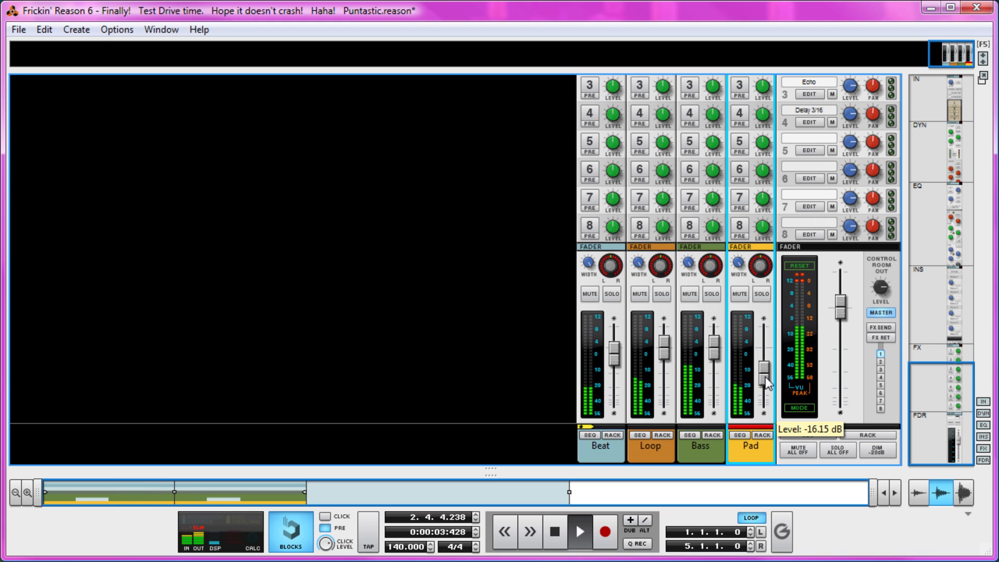
left_click(718, 355)
left_click_drag(719, 355, 718, 364)
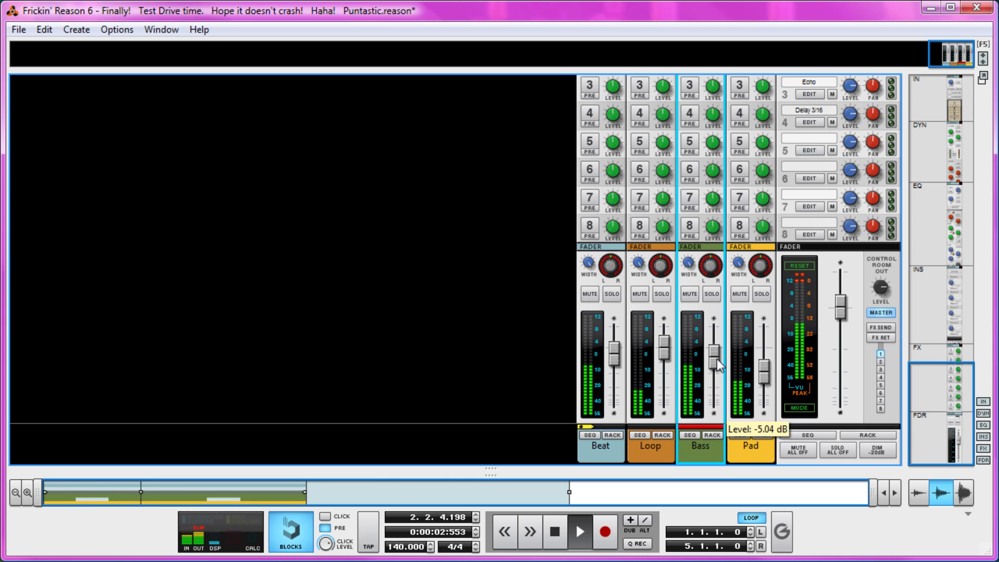
key("space")
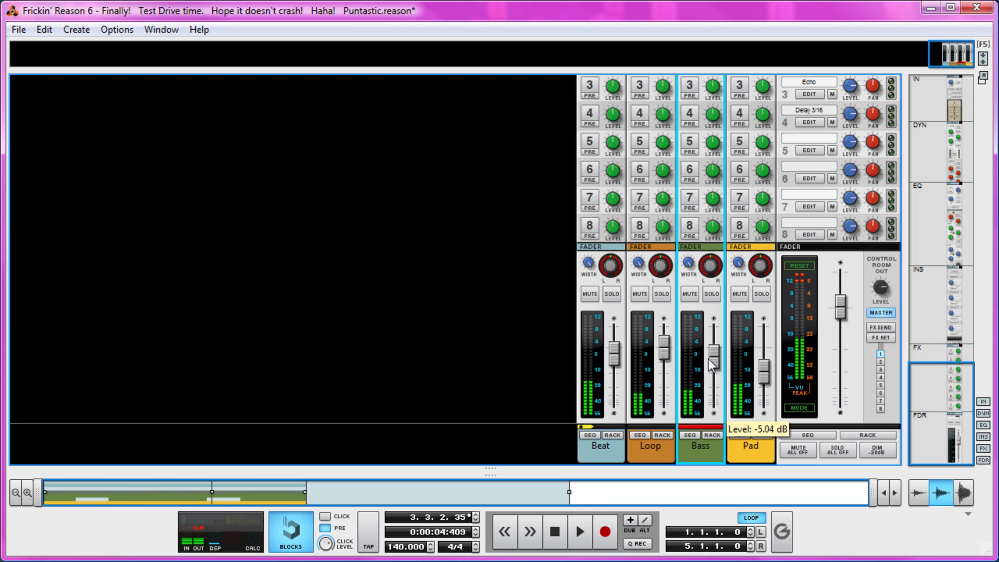
left_click(555, 324)
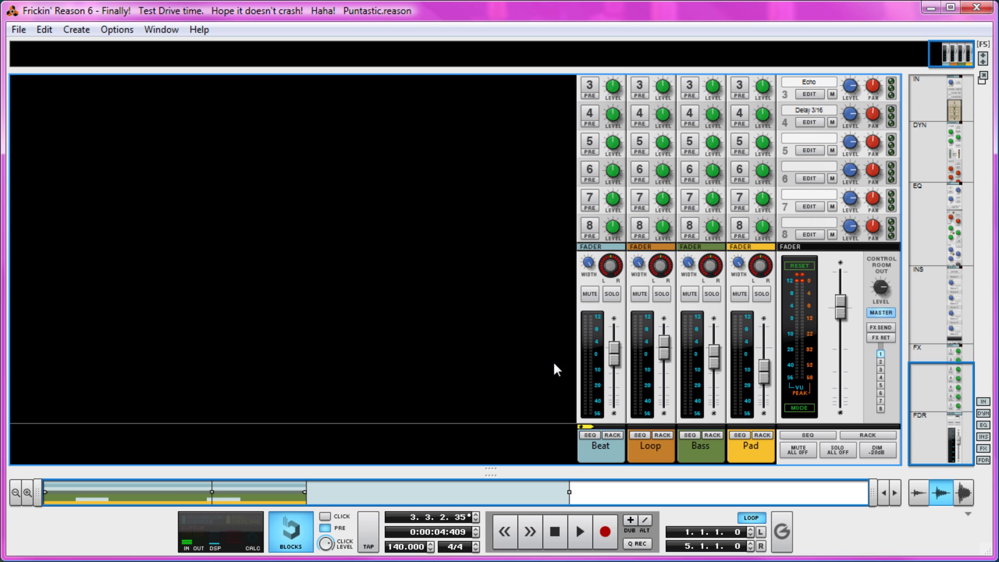
Step: Enable the master compressor during playback from the loop start and adjust its threshold and make-up gain
scroll(543, 391, "up", 10)
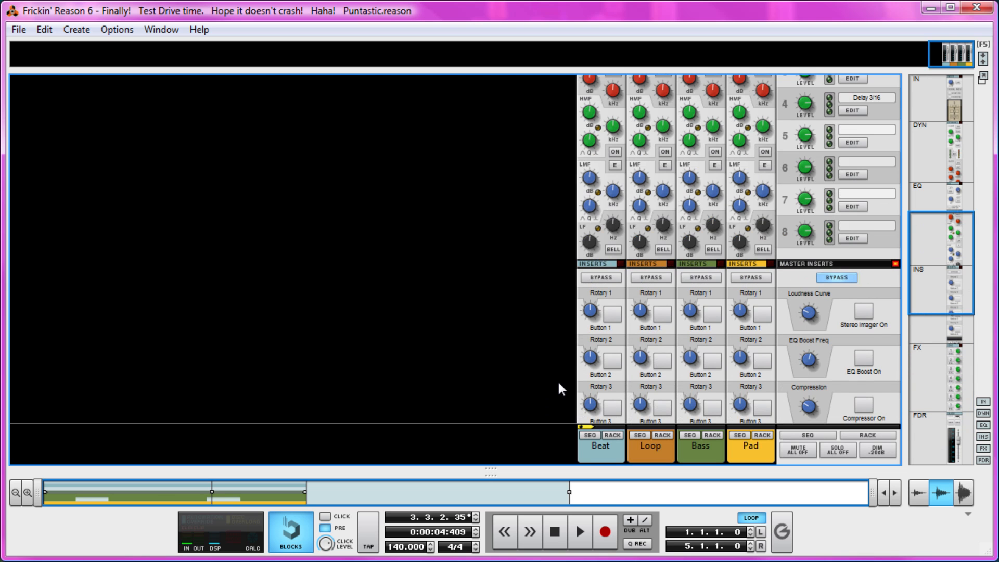
scroll(559, 379, "up", 5)
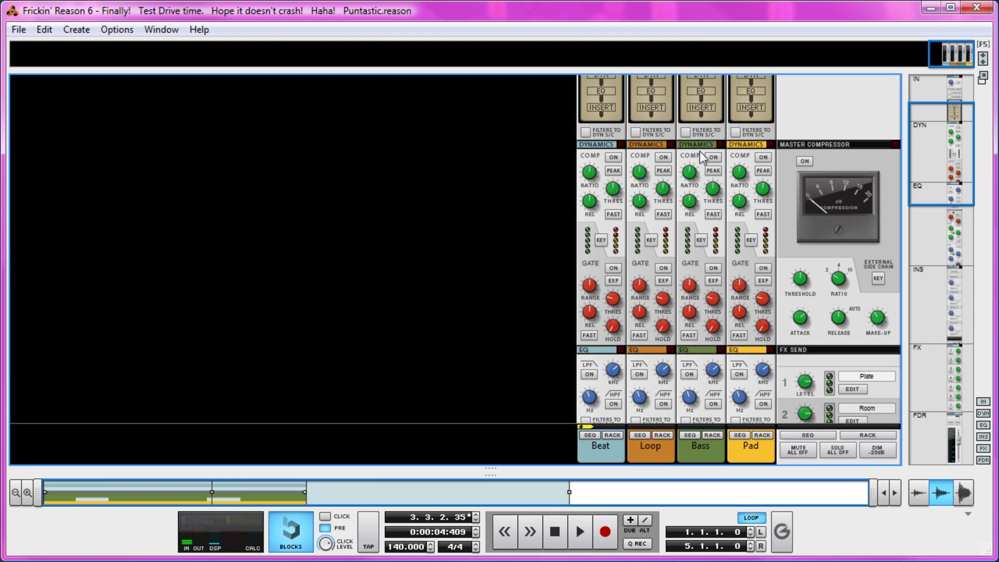
left_click(849, 198)
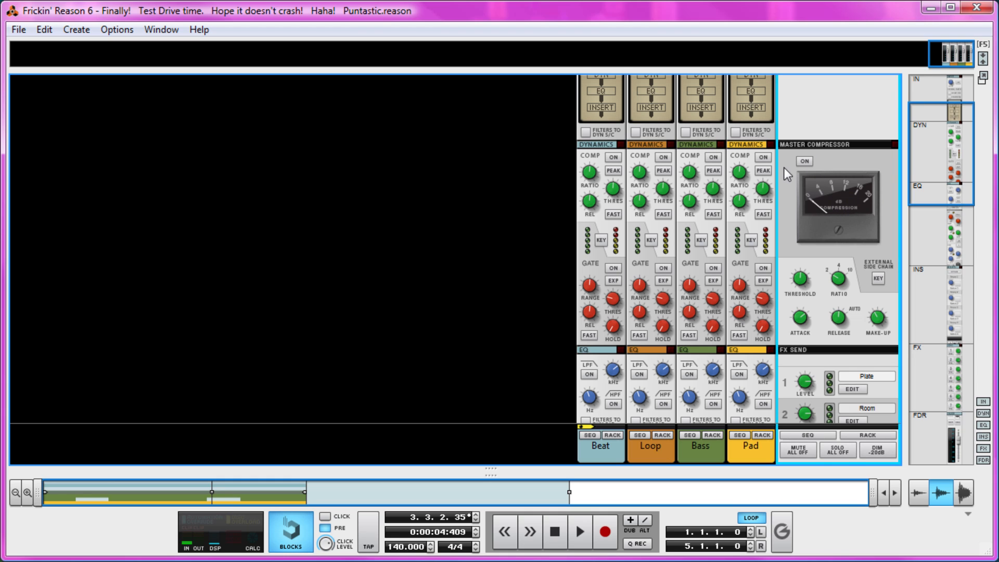
left_click(555, 533)
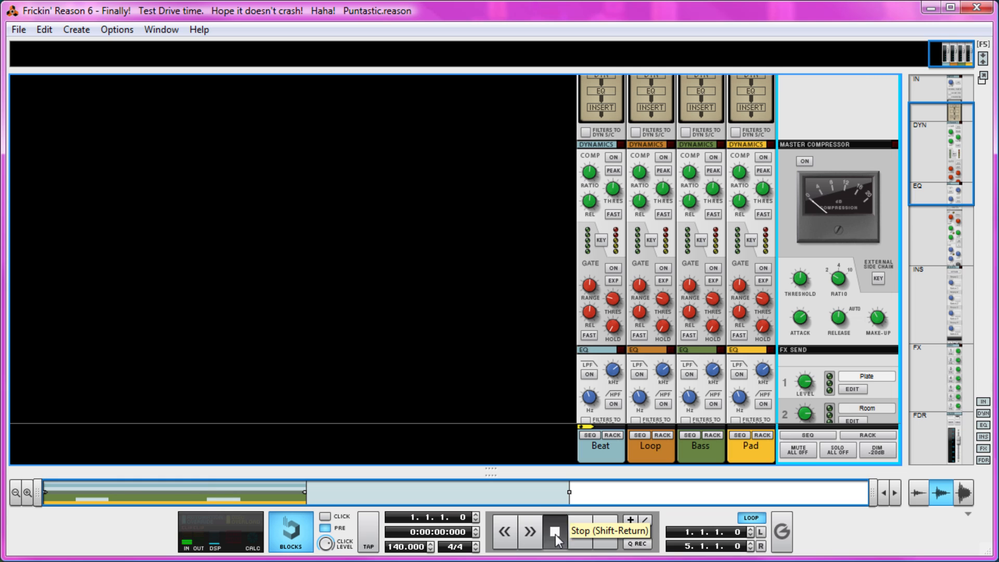
key("space")
left_click(808, 162)
left_click_drag(804, 288, 782, 360)
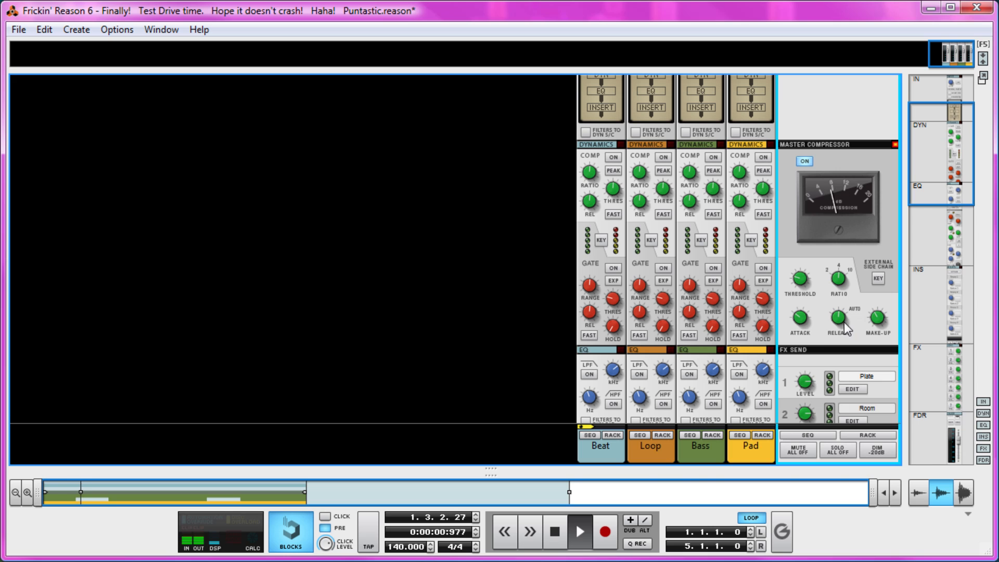
left_click_drag(883, 304, 878, 312)
Step: Compare the mix with the master compressor disabled and enabled, leave it enabled and stop playback
left_click(805, 161)
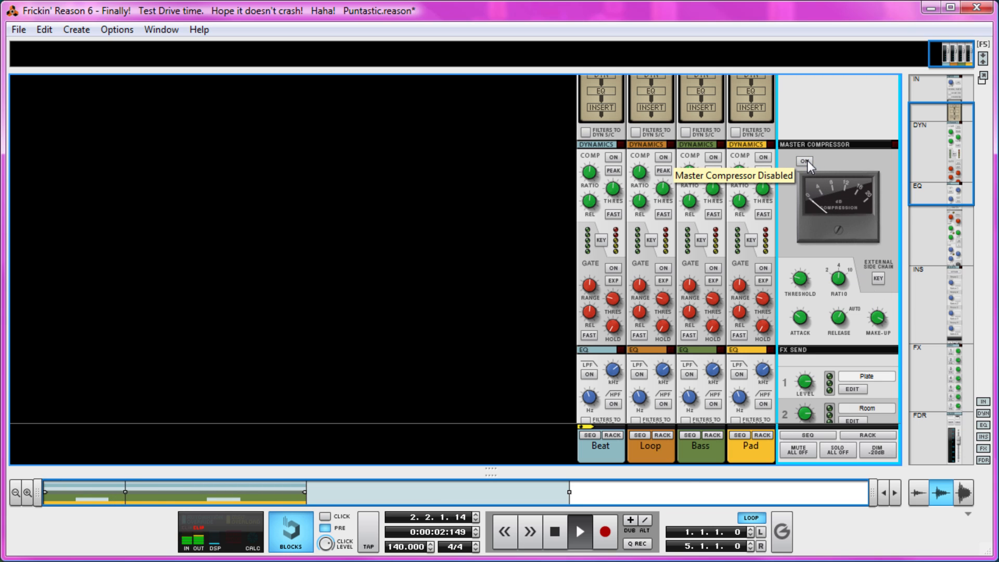
left_click(806, 161)
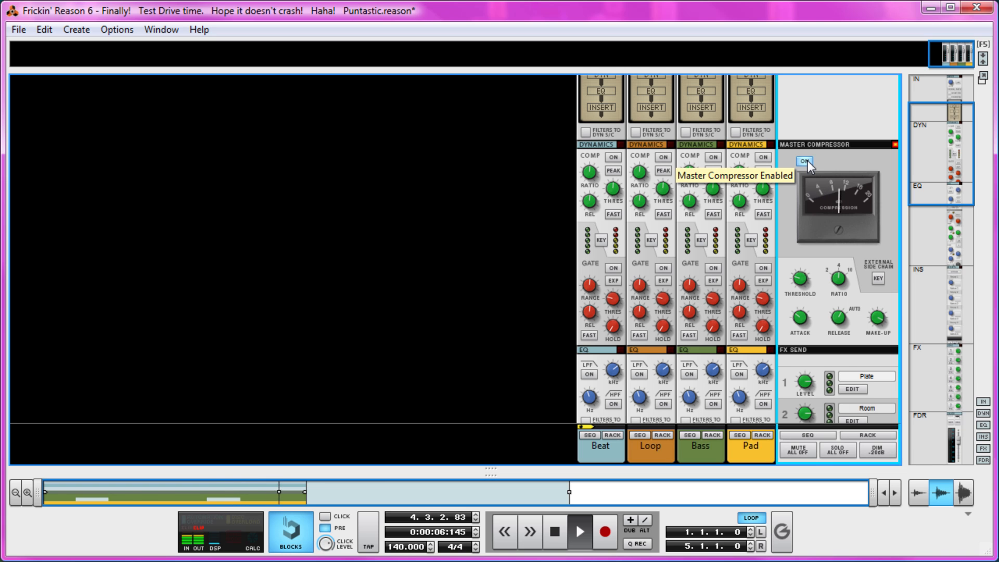
key("space")
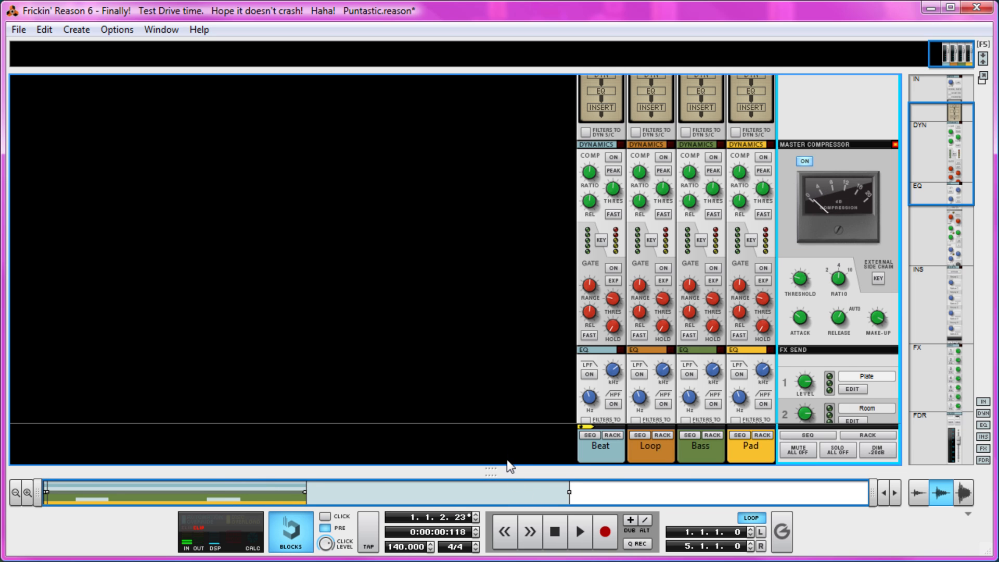
Step: Switch to the rack and unfold the Bass Combinator to reach its Thor and Pulveriser
left_click_drag(498, 467, 518, 52)
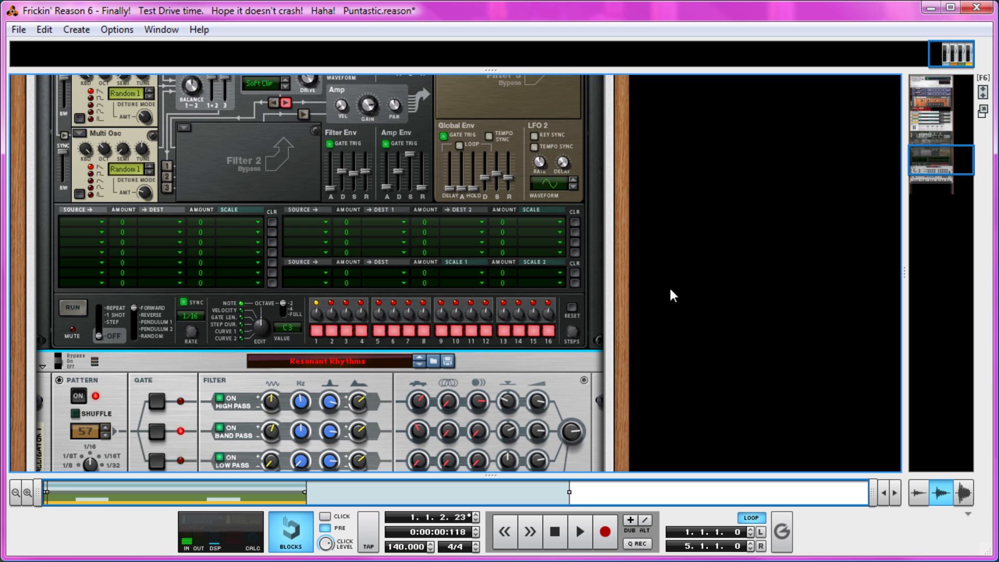
scroll(670, 307, "up", 8)
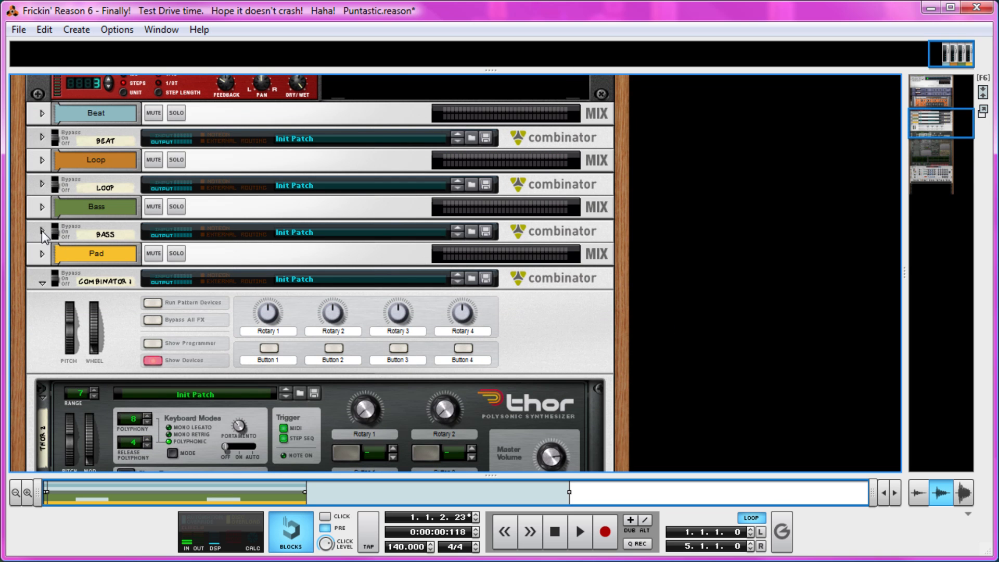
left_click(41, 230)
scroll(148, 261, "down", 15)
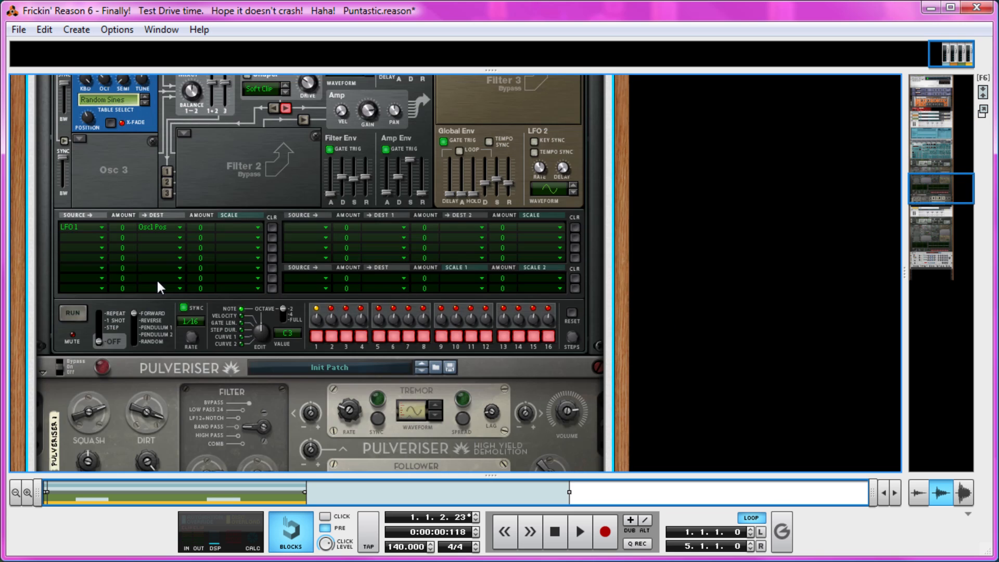
Step: Duplicate the Thor 1 and Pulveriser 1 devices together inside the Bass Combinator
scroll(227, 187, "up", 3)
right_click(228, 180)
left_click(209, 188)
scroll(209, 188, "down", 5)
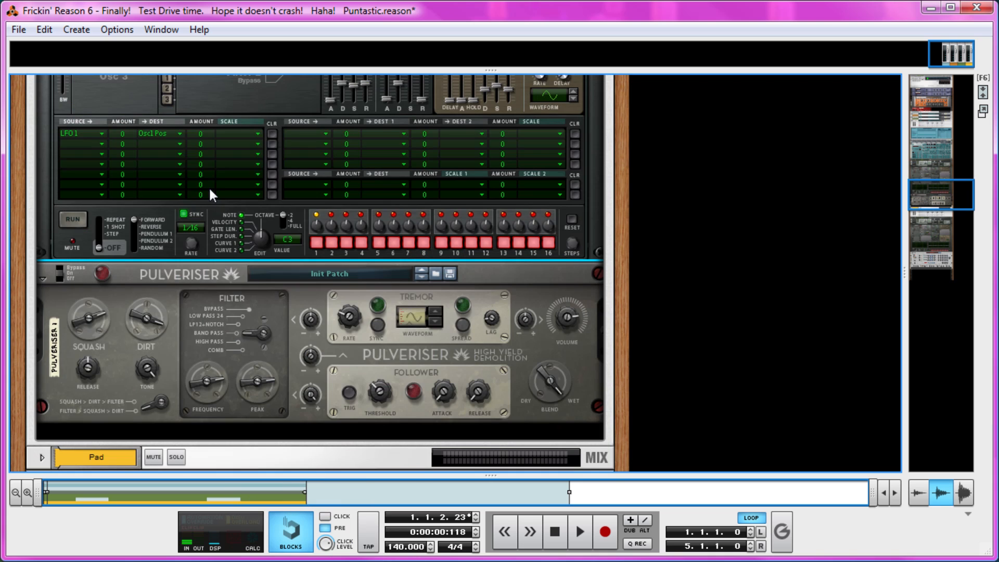
left_click(51, 304)
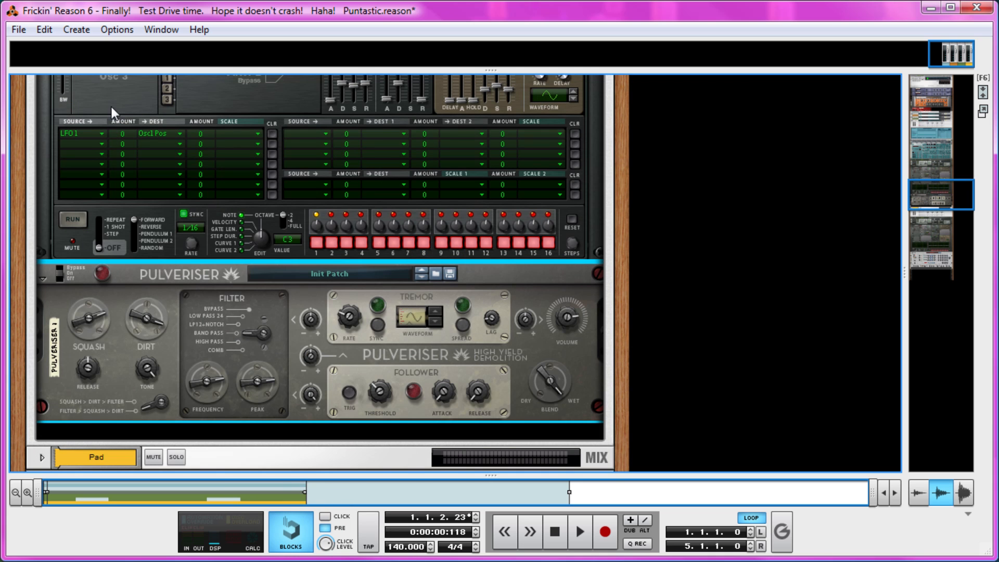
scroll(110, 160, "up", 3)
right_click(105, 245)
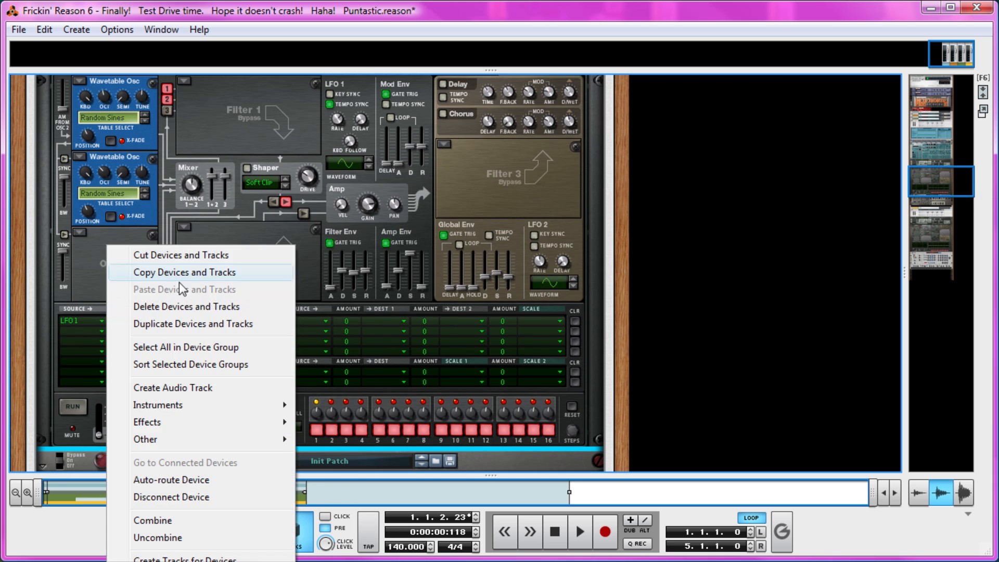
left_click(224, 323)
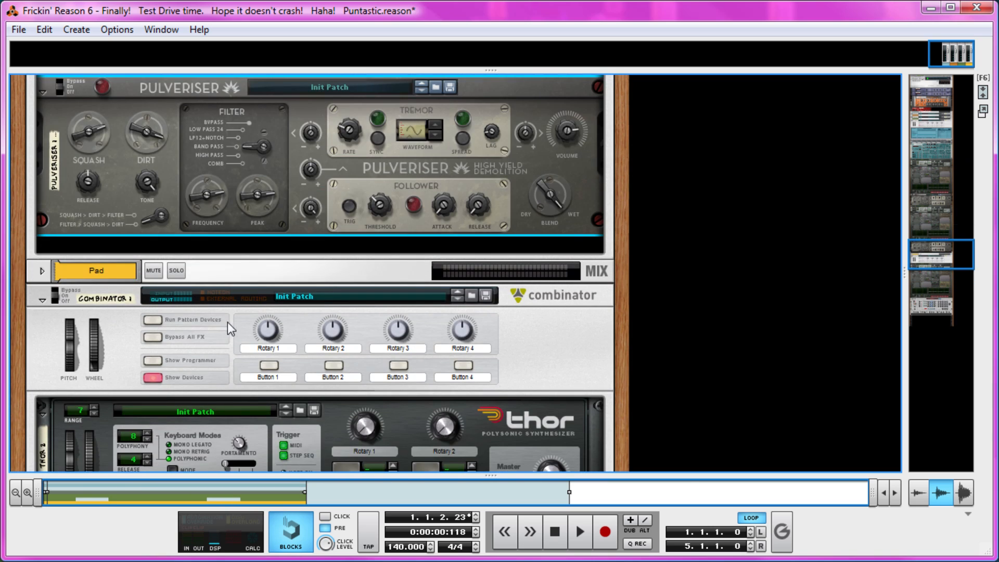
Step: On the rack's rear, cable the duplicated Pulveriser's output to audio input 3 of Line Mixer 2
scroll(224, 328, "up", 10)
scroll(225, 351, "down", 5)
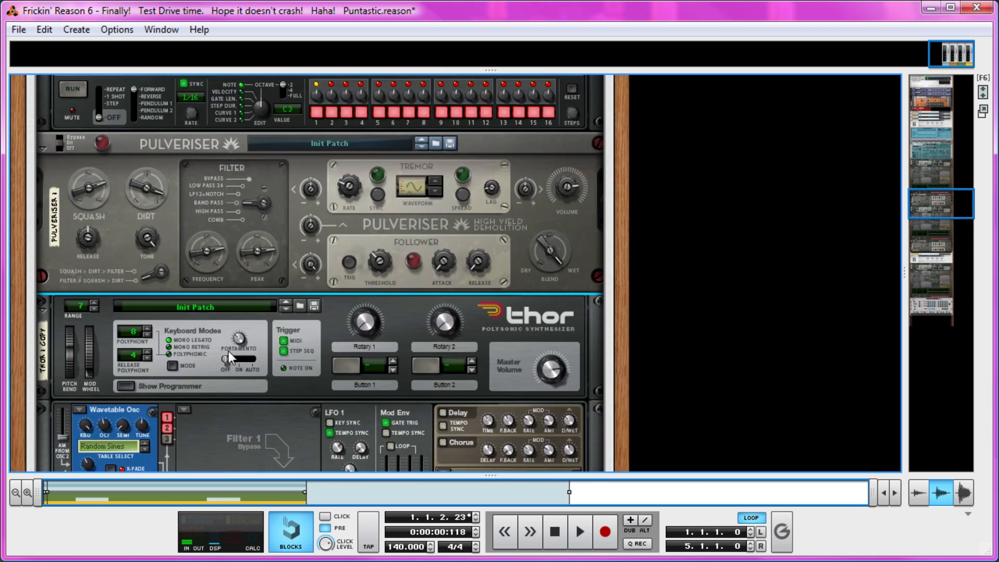
key("Tab")
scroll(281, 346, "down", 6)
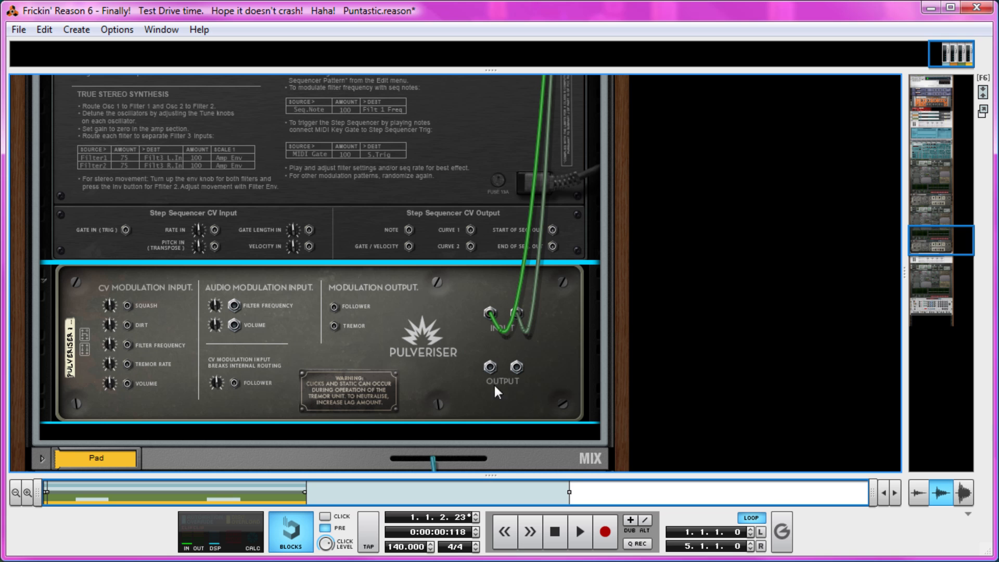
left_click_drag(489, 366, 205, 195)
scroll(472, 326, "up", 8)
scroll(396, 354, "up", 6)
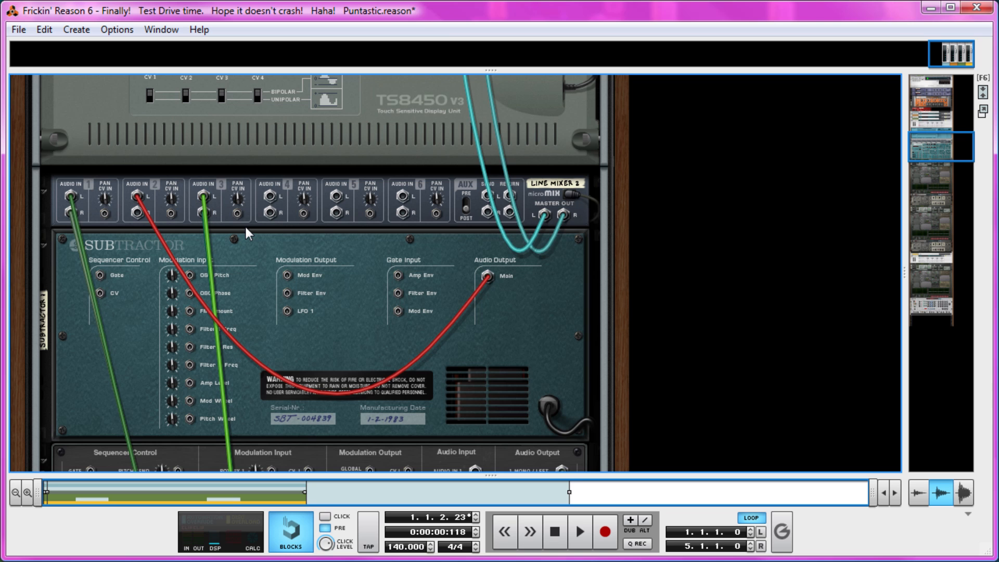
Step: Flip the rack to its front, pan Line Mixer 2 channel 3 to the right and audition the loop
key("Tab")
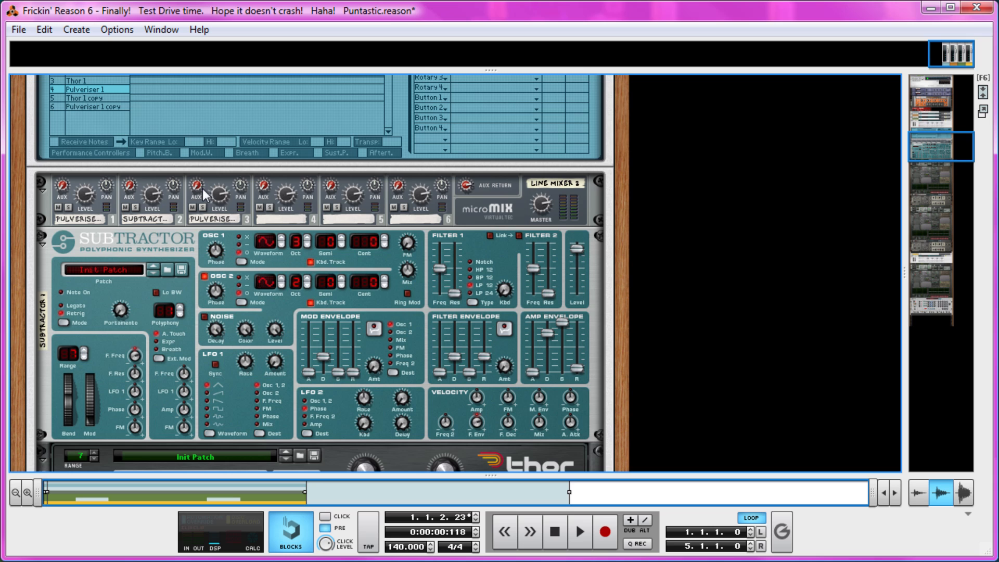
left_click_drag(244, 187, 246, 176)
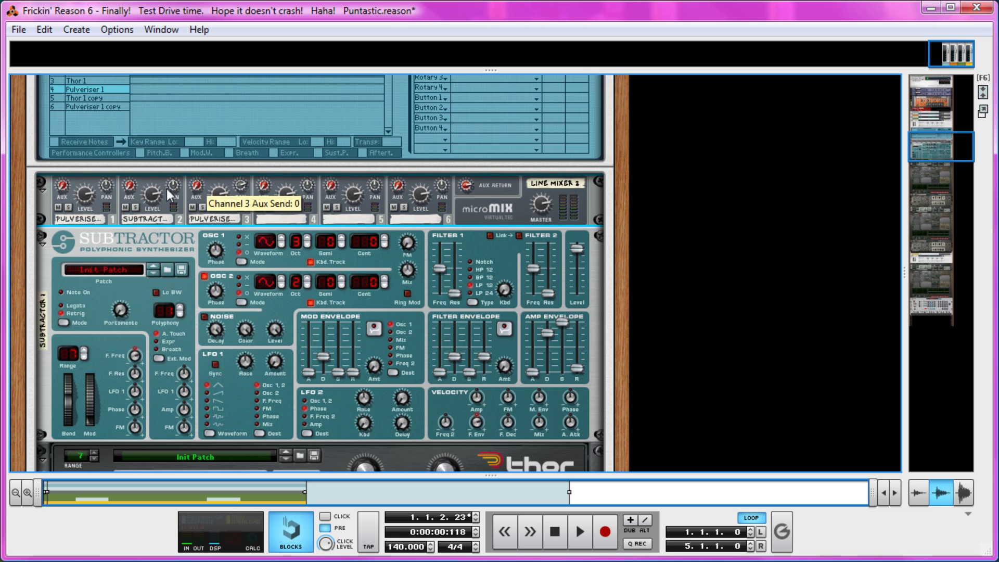
key("space")
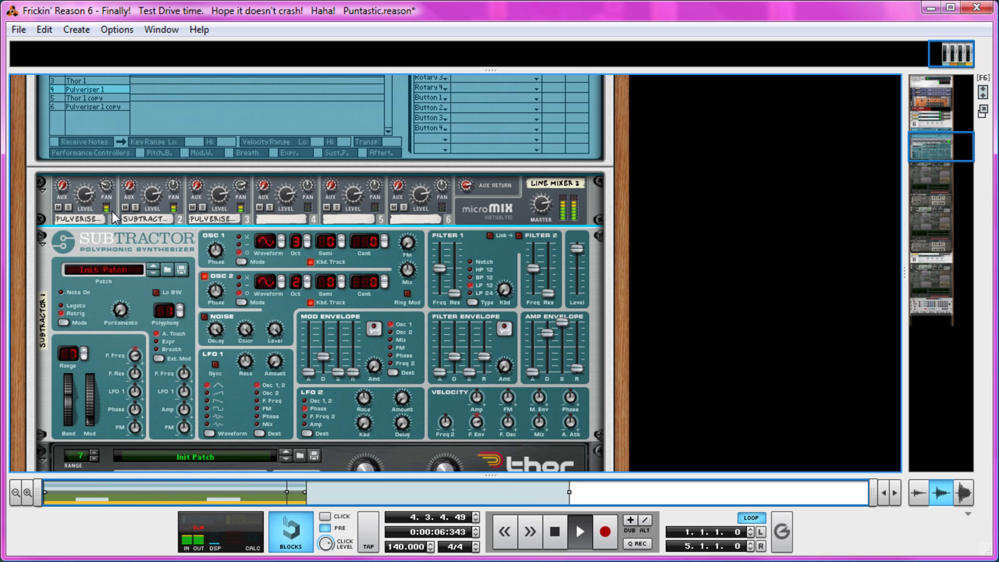
key("space")
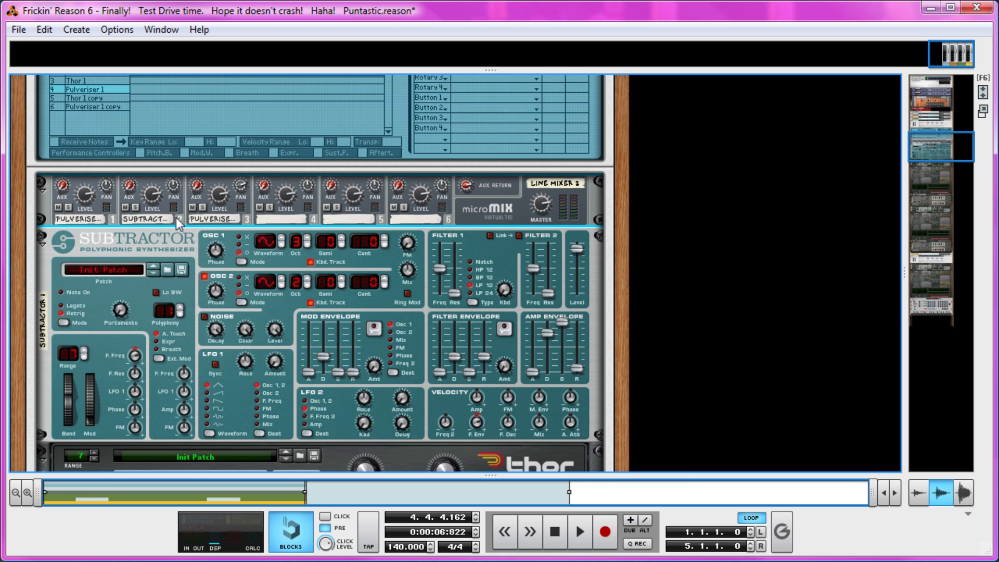
Step: Comparing channel 3 muted and unmuted, set its pan to 32, pan channel 1 to the left, and save the song
left_click(193, 210)
key("space")
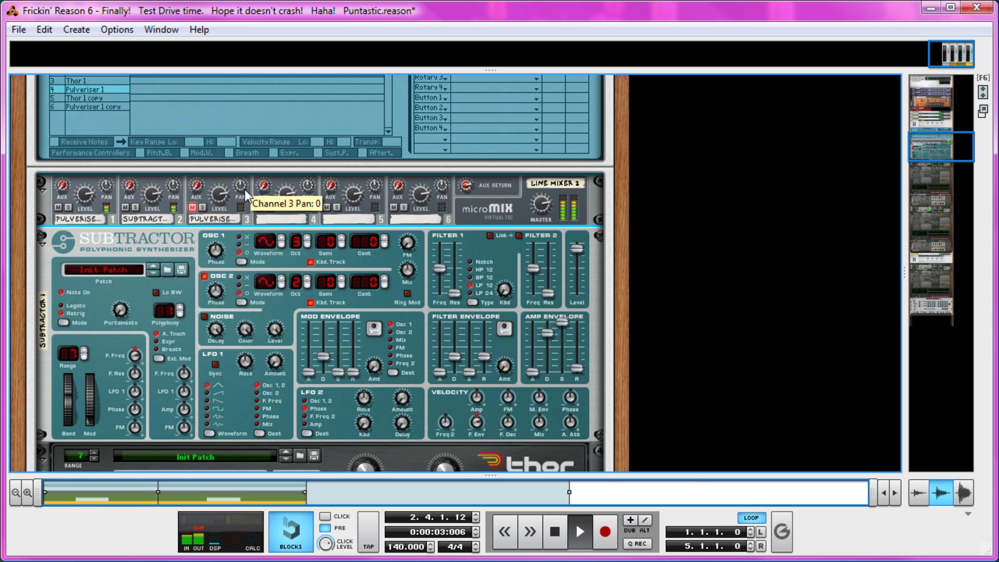
left_click_drag(246, 187, 253, 177)
left_click(192, 208)
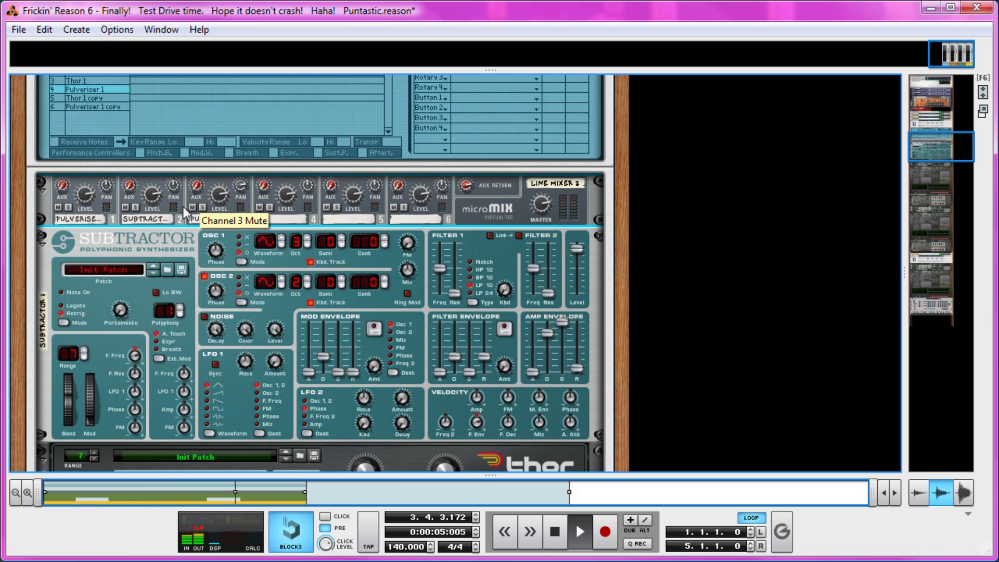
left_click_drag(106, 187, 104, 200)
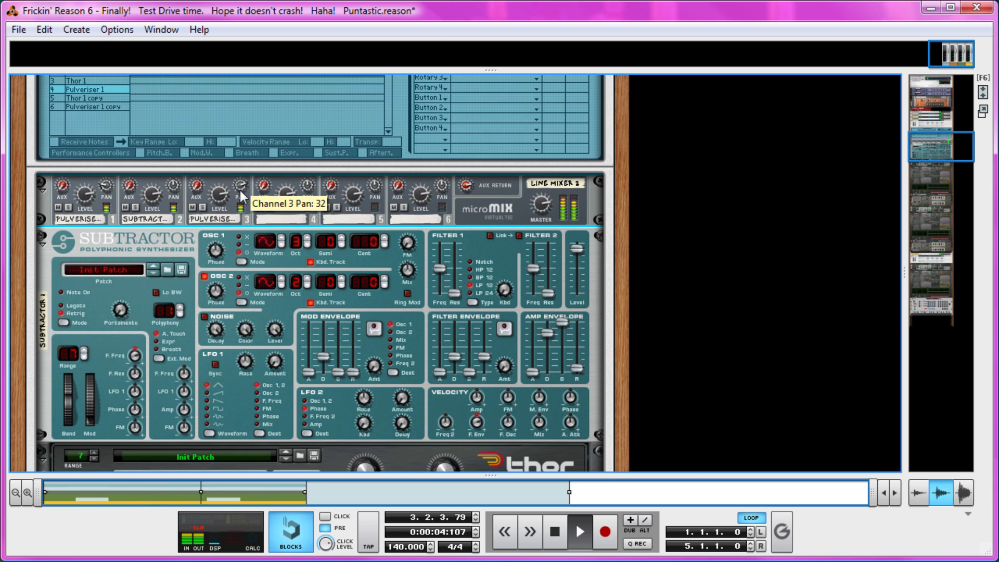
key("space")
key("ctrl+s")
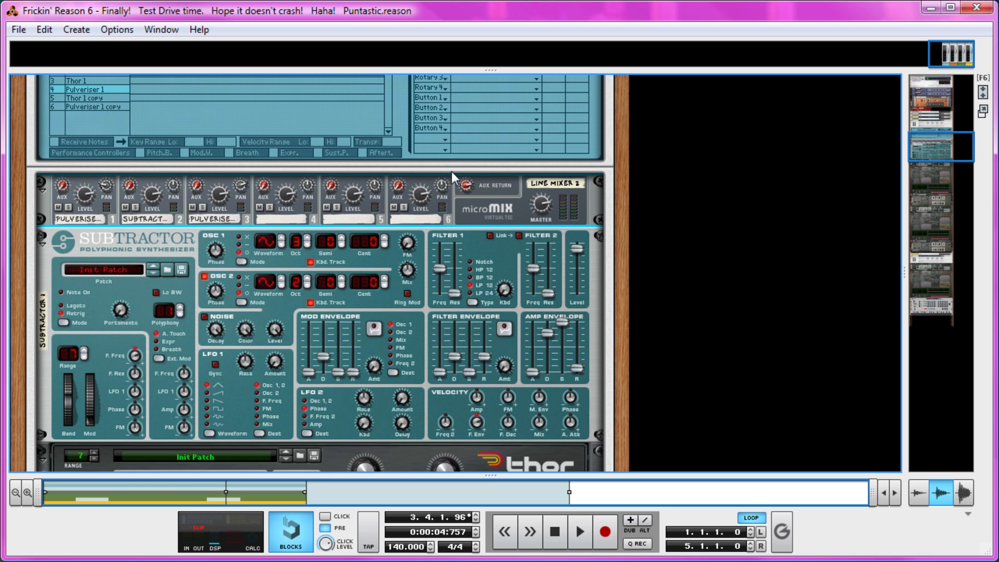
Step: Add an MClass Equalizer to the Bass Combinator, place it above Line Mixer 2 and flip the rack to its rear
right_click(482, 197)
mouse_move(593, 364)
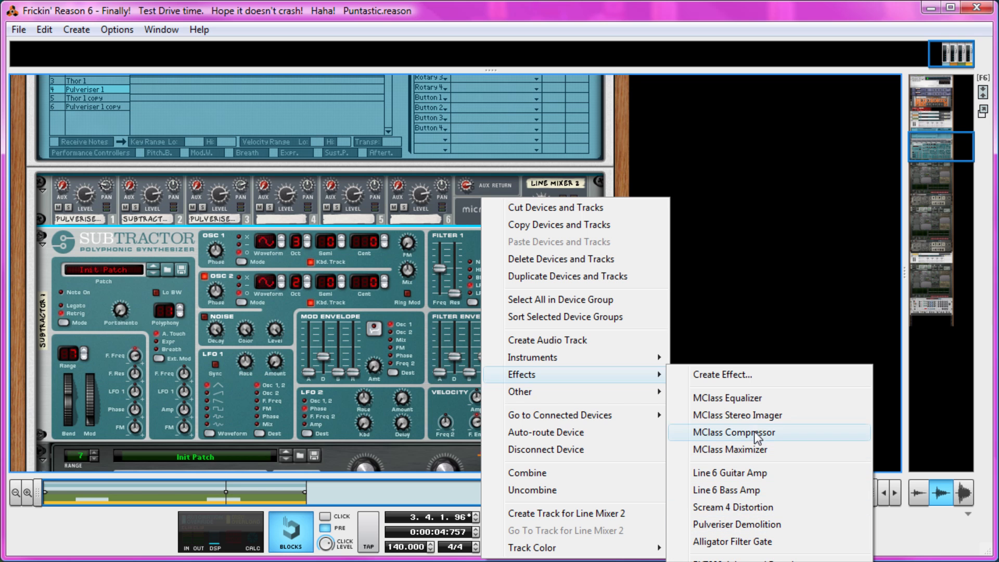
left_click(775, 405)
left_click_drag(52, 307, 54, 211)
key("Tab")
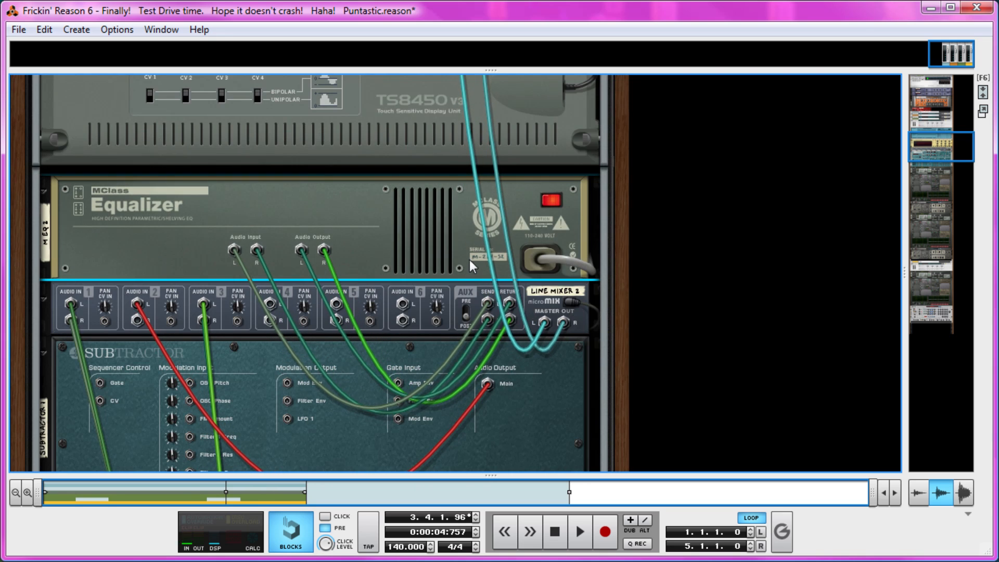
Step: Disconnect the equalizer from the aux loop, recable it between Line Mixer 2's master output and the Combinator, and flip the rack to its front
right_click(395, 243)
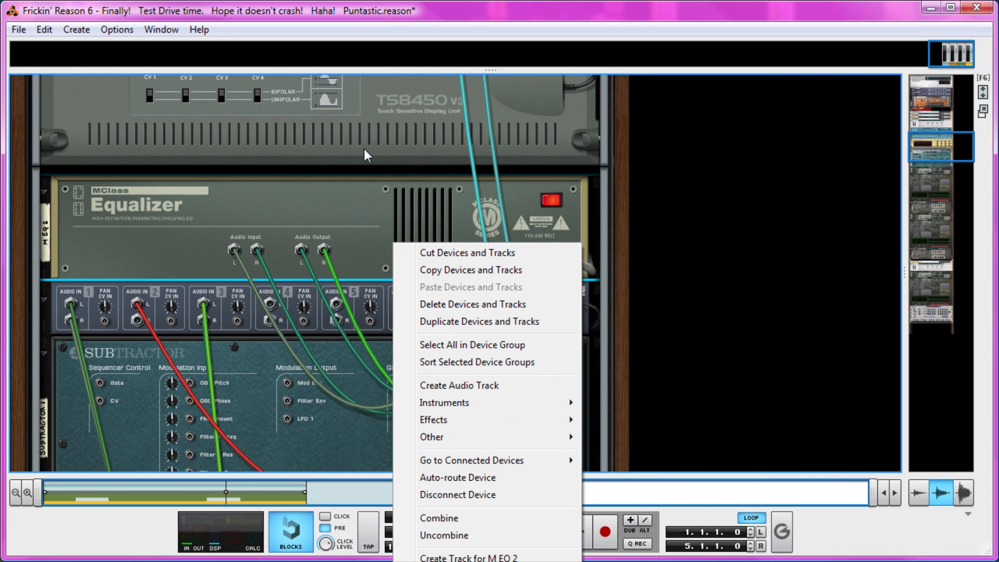
left_click(373, 205)
left_click_drag(491, 304, 235, 252)
left_click_drag(301, 253, 448, 207)
scroll(333, 239, "up", 5)
key("Tab")
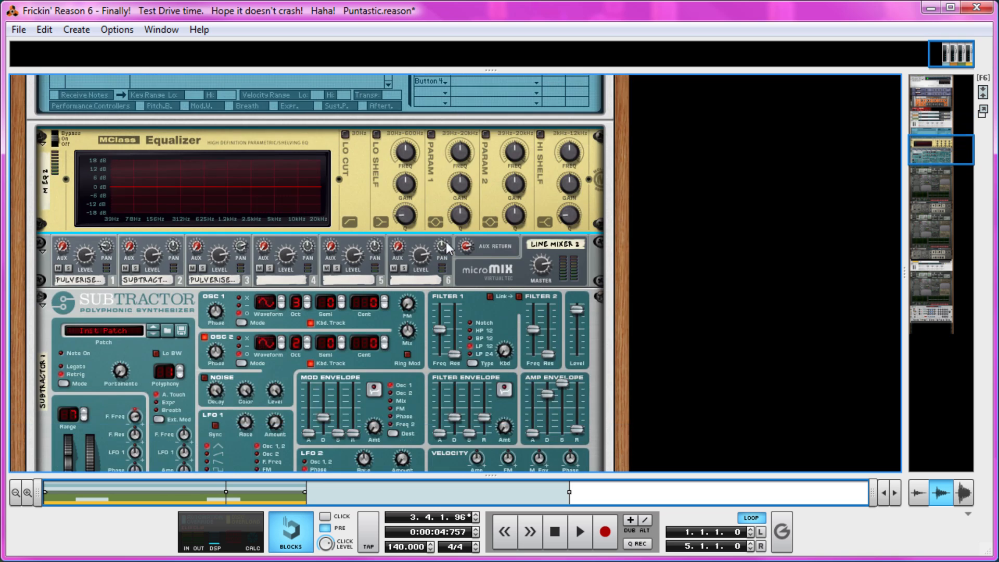
Step: With the loop playing, enable the equalizer's Param 2 band, boost its gain, set its Q to 1.9 and raise its frequency
scroll(382, 260, "up", 3)
key("space")
left_click(486, 275)
left_click_drag(514, 323, 514, 312)
left_click_drag(519, 360, 505, 375)
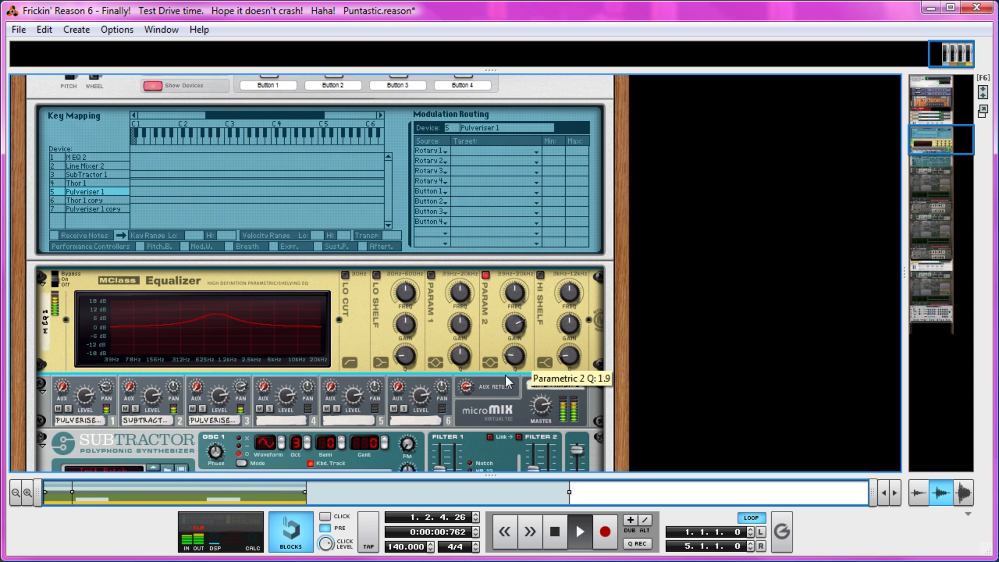
left_click_drag(508, 291, 524, 280)
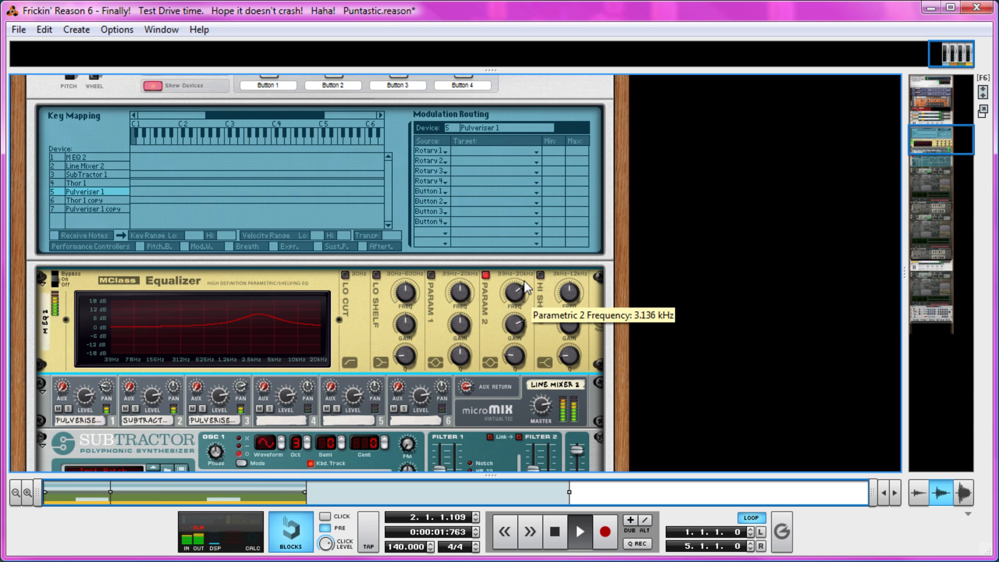
Step: Enable Param 1, sweep its gain and lower its frequency to about 543 Hz as a boost, with Param 2 switched off
left_click(432, 274)
left_click_drag(460, 324, 460, 385)
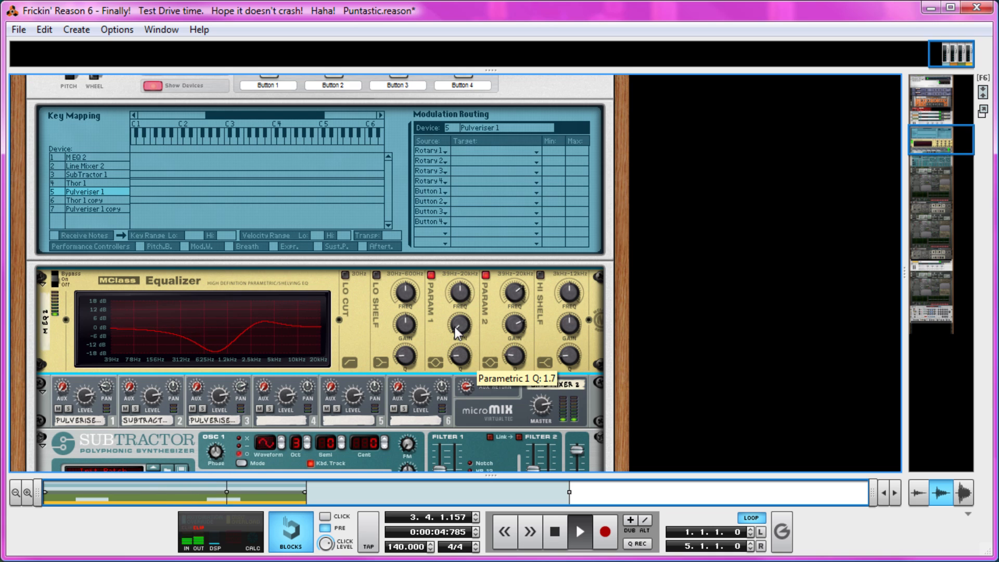
left_click_drag(458, 297, 476, 288)
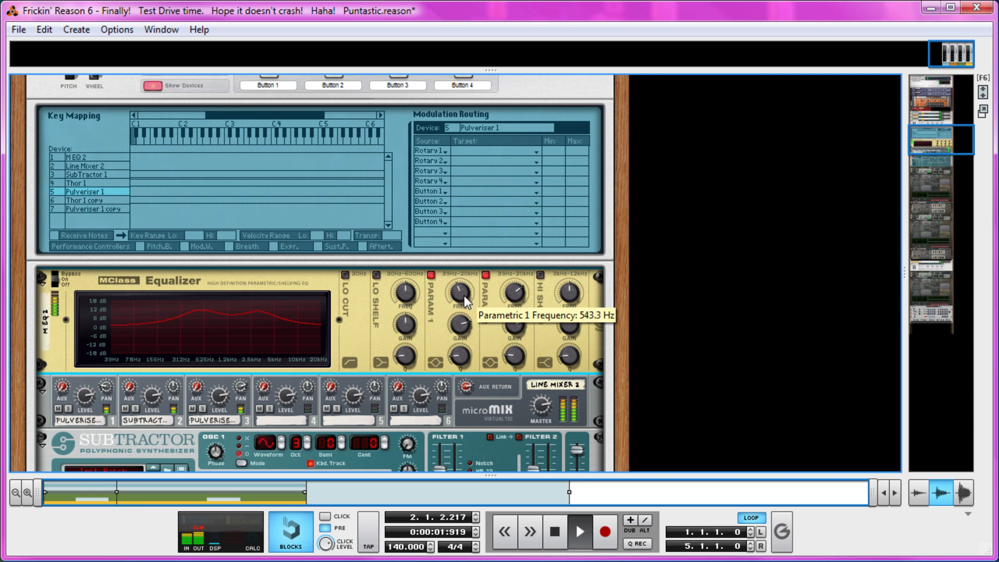
left_click(480, 305)
left_click_drag(460, 324, 460, 330)
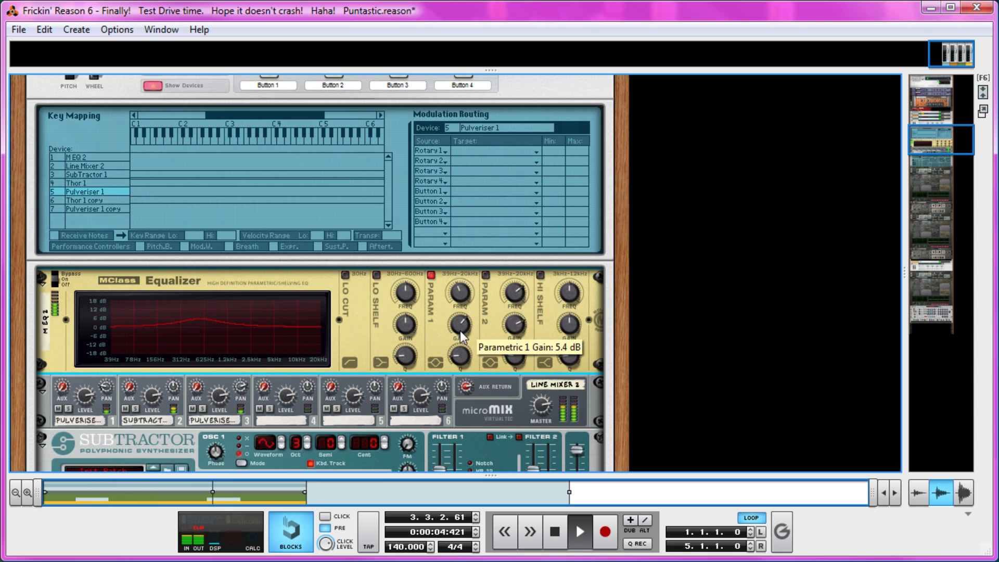
Step: Enable the equalizer's Hi Shelf band, raise its gain and Q, and stop playback
left_click(541, 274)
left_click_drag(571, 324, 574, 311)
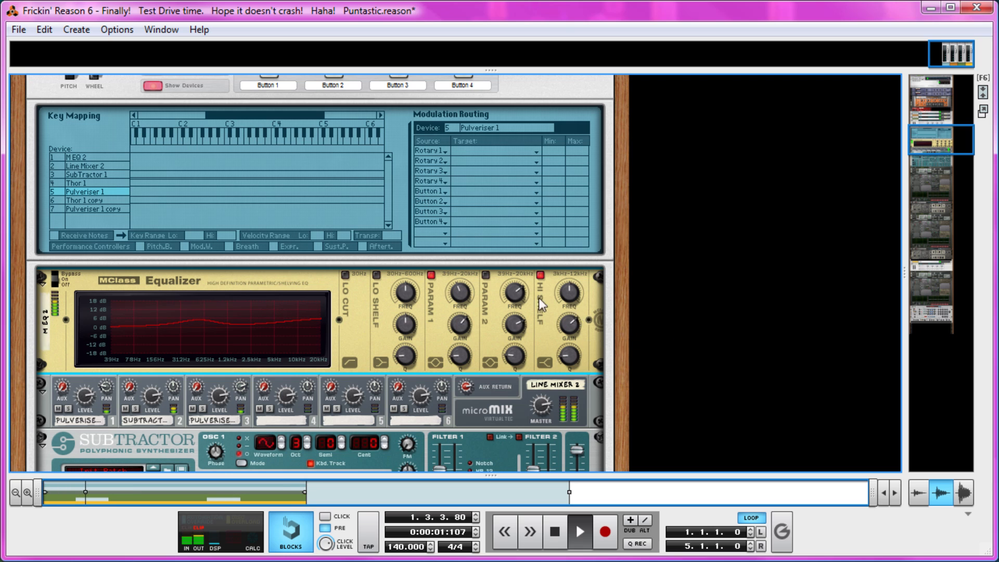
left_click_drag(569, 356, 582, 332)
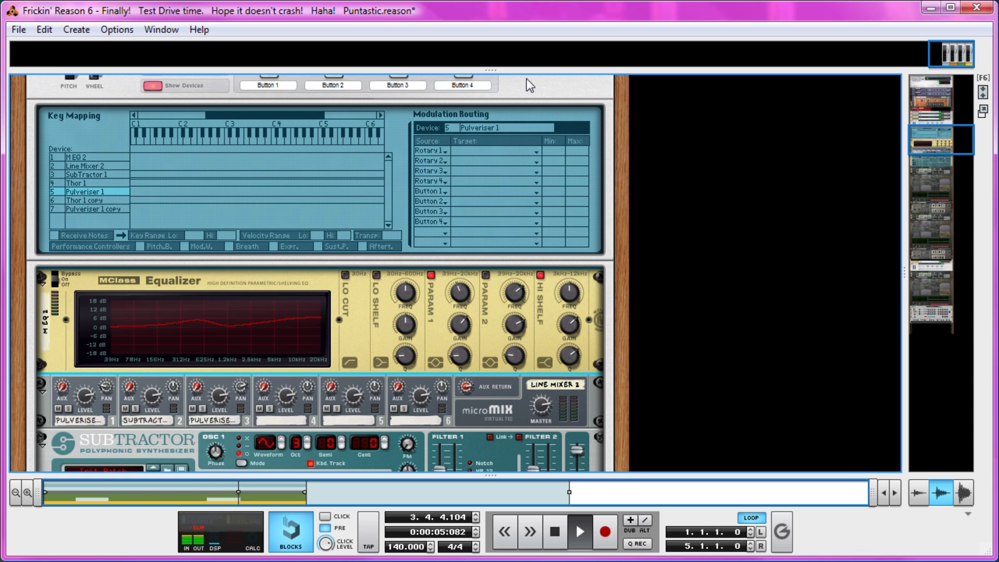
key("space")
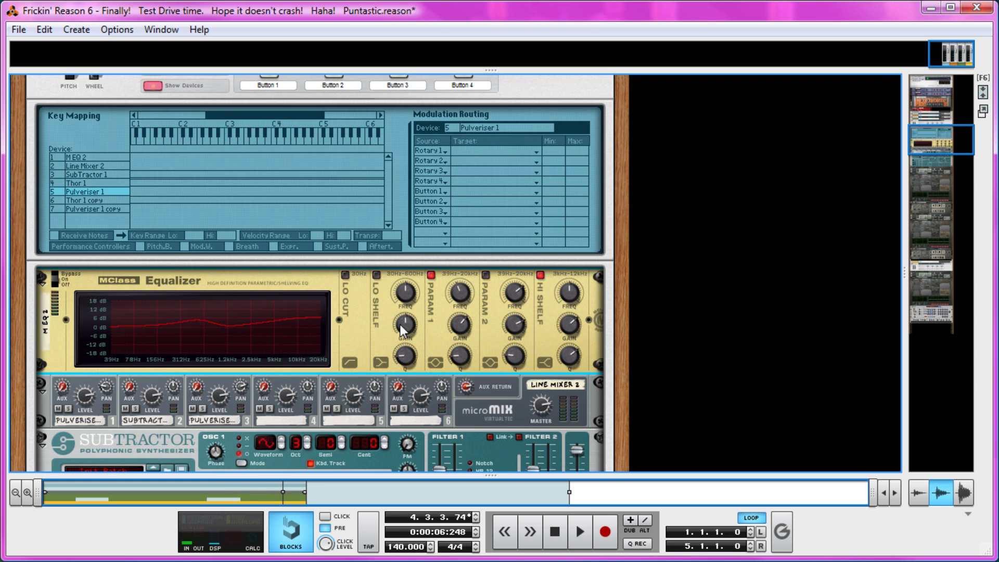
Step: Restart the loop and lower the Param 1 gain so the band cuts the low mids, keeping its Q at 1.7
key("space")
mouse_move(461, 326)
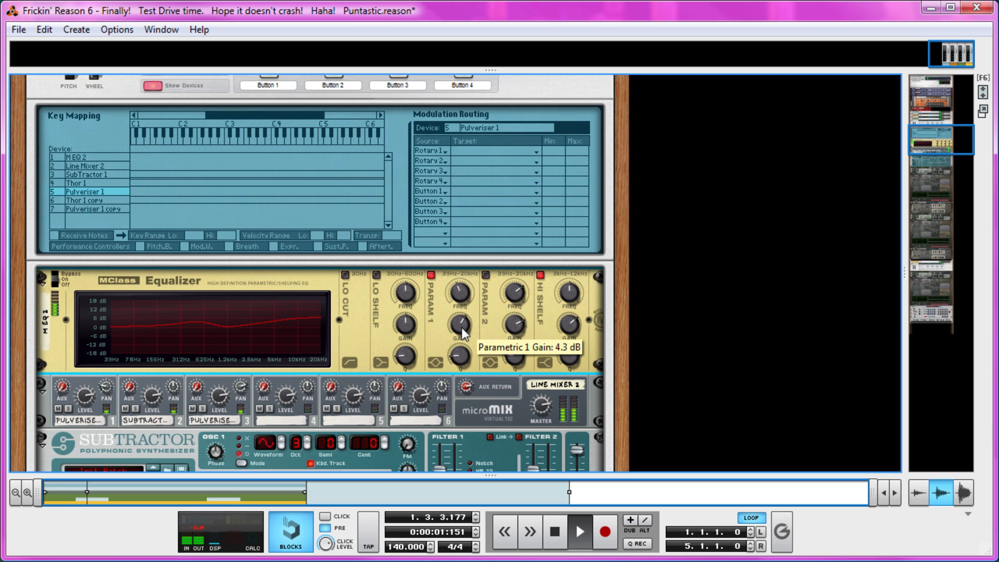
left_click_drag(461, 327, 458, 355)
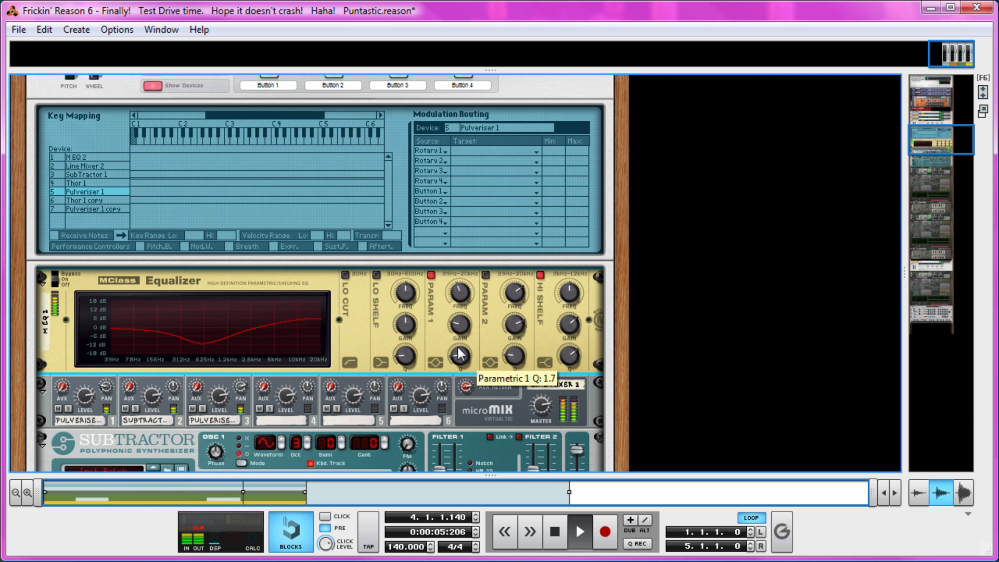
Step: Switch Param 2 back on, set its frequency to about 2.585 kHz, increase its gain and lower its Q
left_click(485, 274)
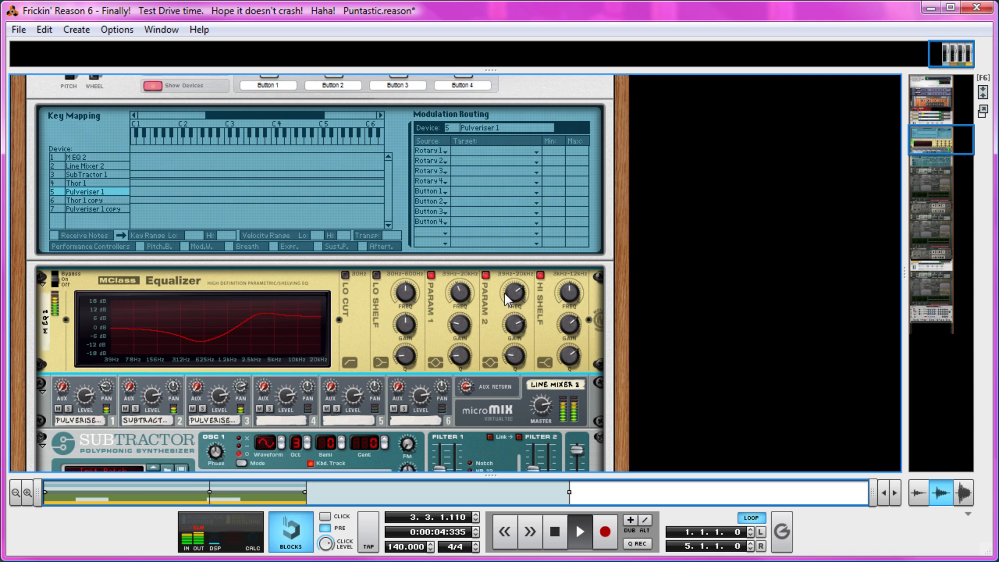
mouse_move(511, 298)
left_click_drag(512, 298, 512, 293)
left_click_drag(514, 333, 511, 358)
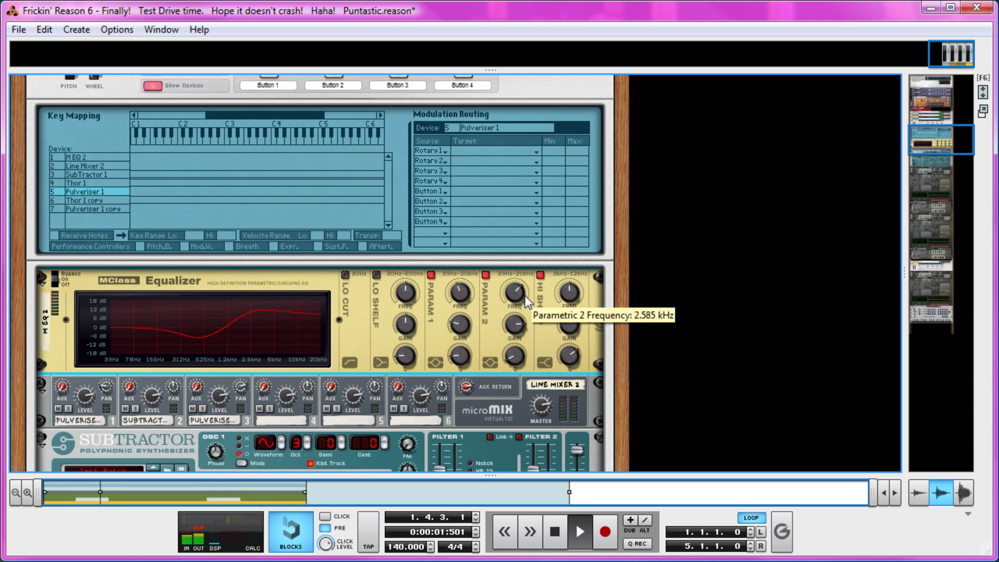
Step: Check the equalizer against bypass, soften the Param 1 cut and the Param 2 boost, and stop playback
left_click(57, 285)
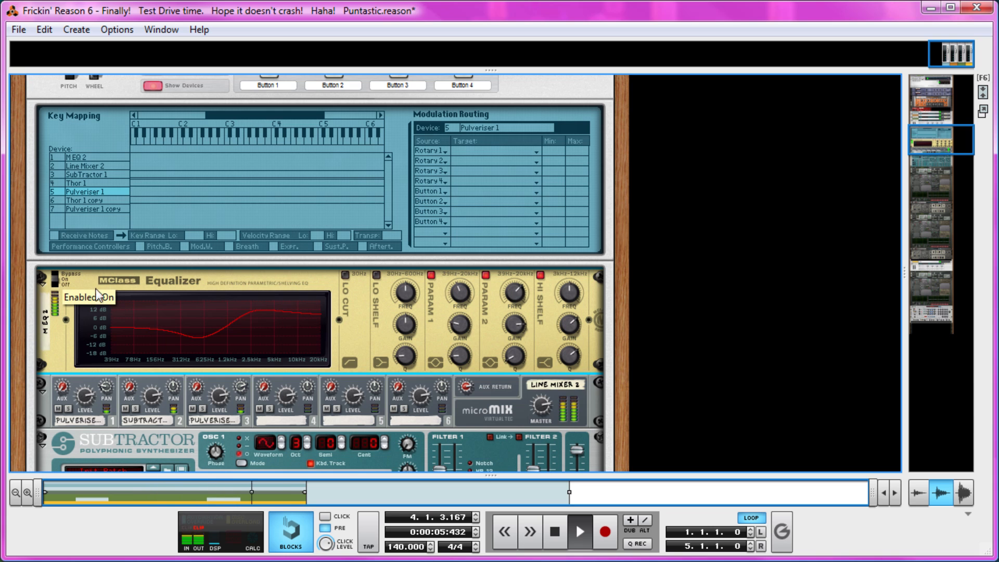
left_click_drag(460, 326, 561, 326)
left_click_drag(459, 328, 459, 334)
key("space")
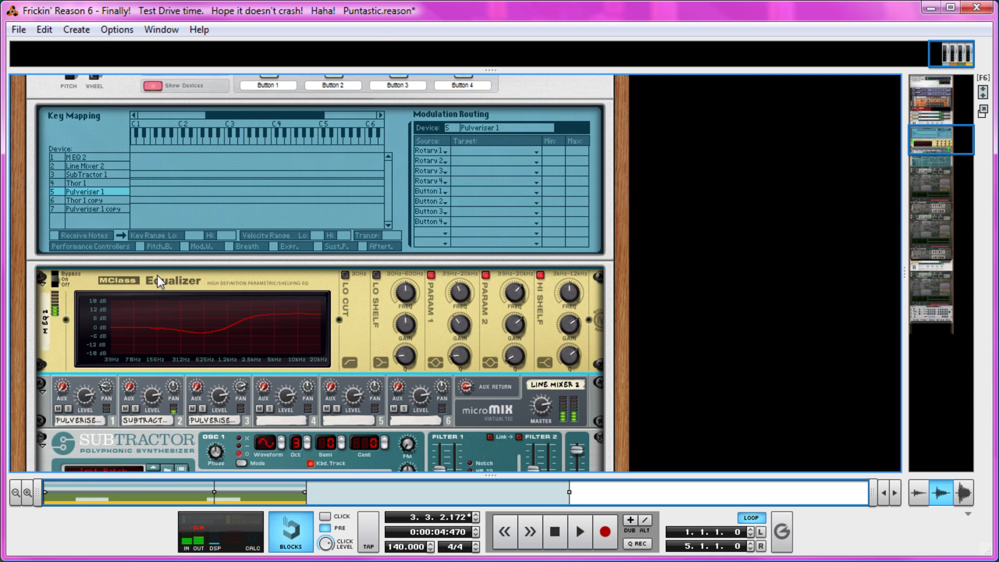
Step: Play the loop while switching the equalizer between bypass and on to compare the bass sound
key("space")
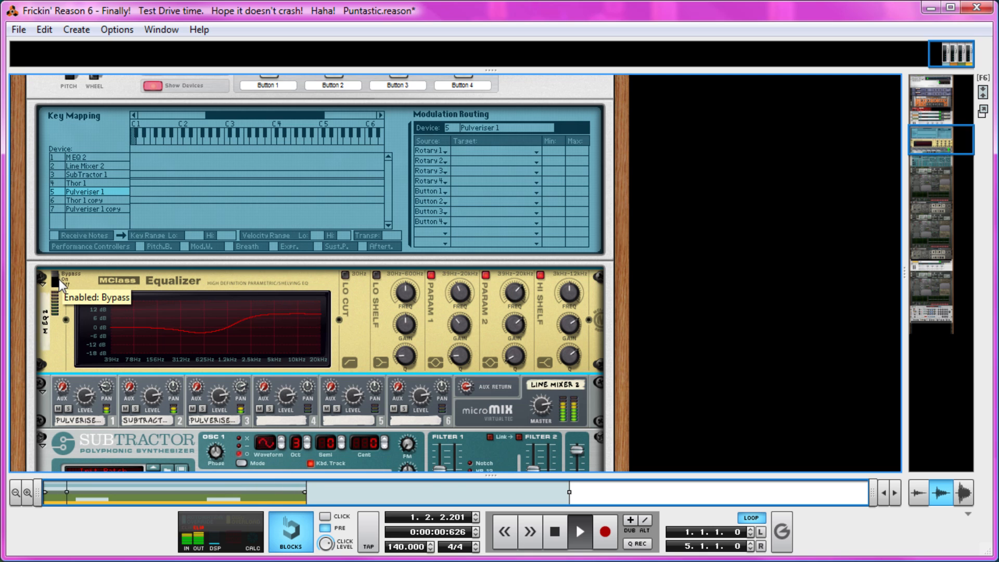
left_click(58, 281)
left_click(60, 282)
left_click(62, 283)
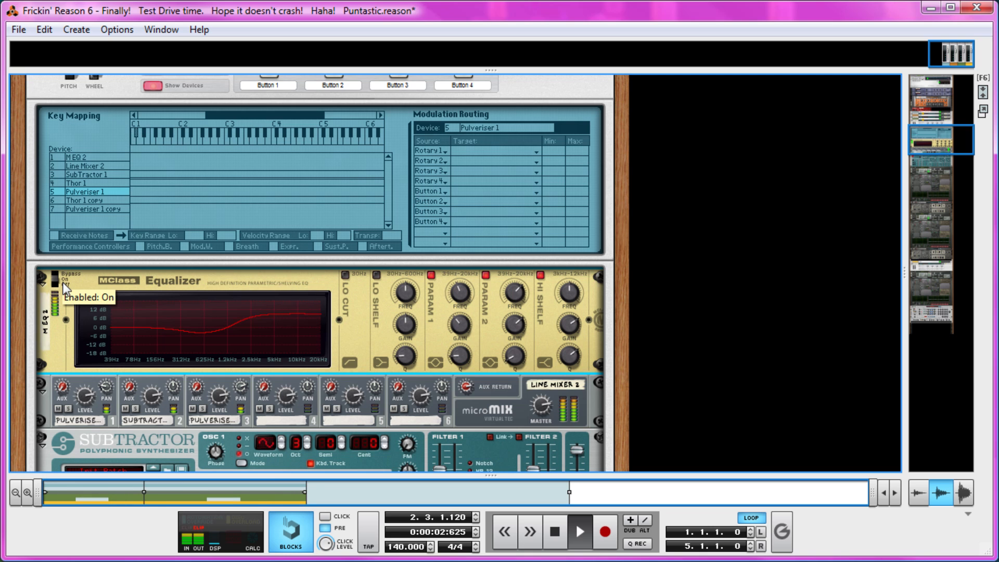
key("space")
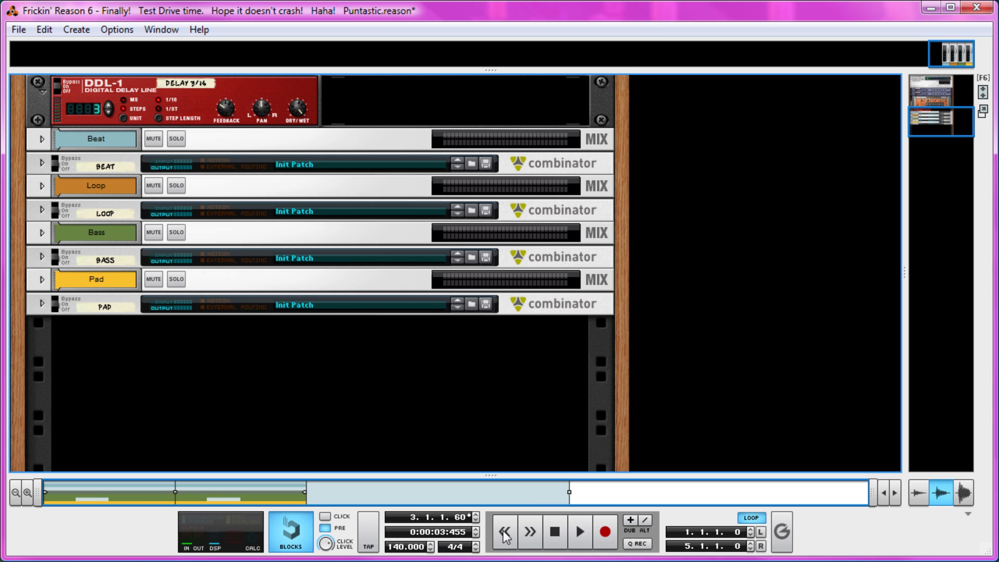
Step: Return to the song's start and audition the full mix
left_click(555, 533)
left_click(555, 532)
key("space")
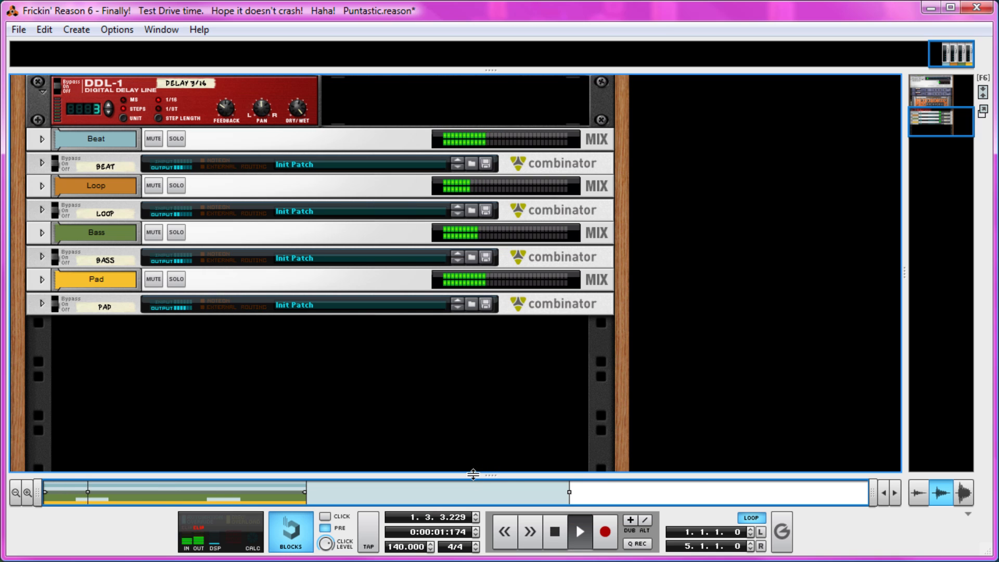
key("space")
Step: Enlarge the mixer to show the channel faders and raise the Bass fader slightly while the loop plays
scroll(483, 364, "up", 3)
left_click_drag(494, 66, 497, 390)
scroll(708, 296, "down", 5)
key("space")
left_click(708, 288)
mouse_move(708, 288)
left_mouse_down()
mouse_move(713, 300)
mouse_move(713, 289)
left_mouse_up()
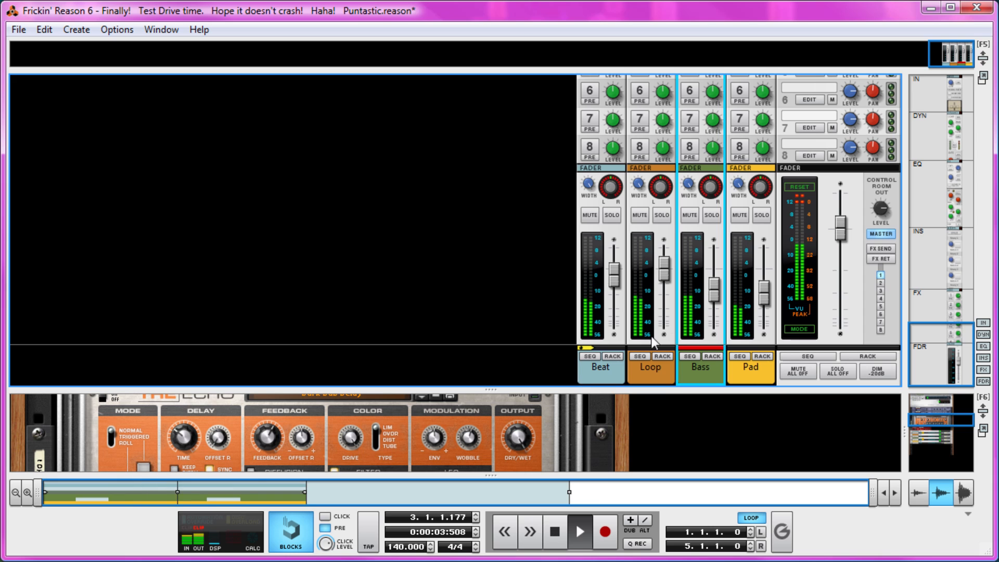
left_click_drag(712, 290, 713, 292)
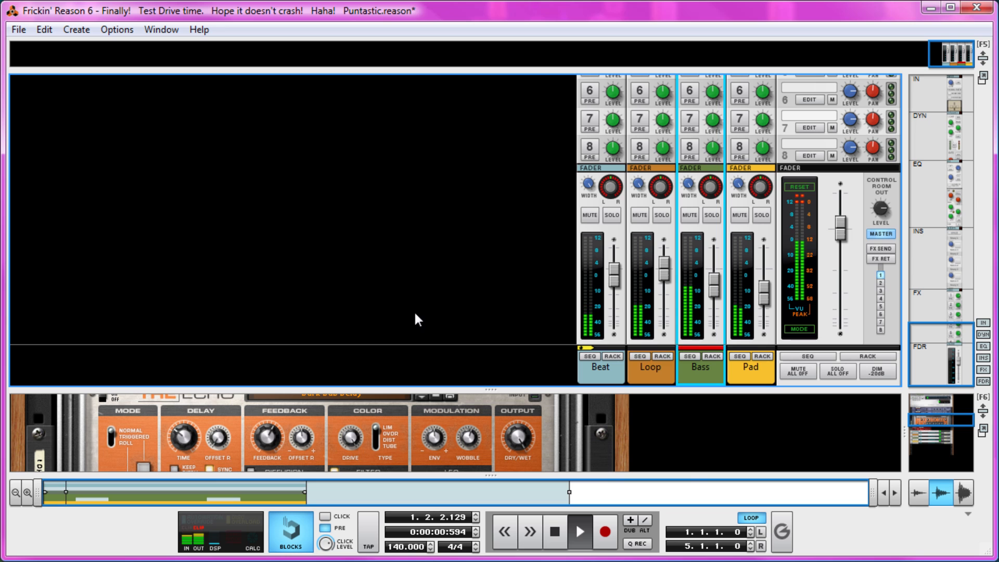
key("space")
Step: Shrink the mixer to give the rack more room and unfold the Bass Combinator
left_click_drag(429, 386, 397, 248)
scroll(401, 285, "down", 5)
scroll(392, 374, "up", 10)
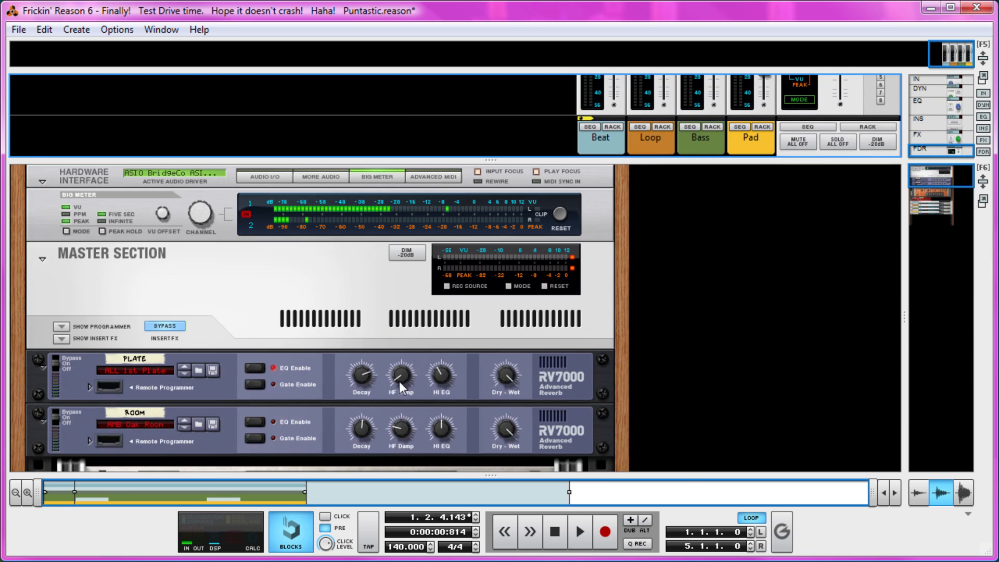
scroll(129, 352, "down", 10)
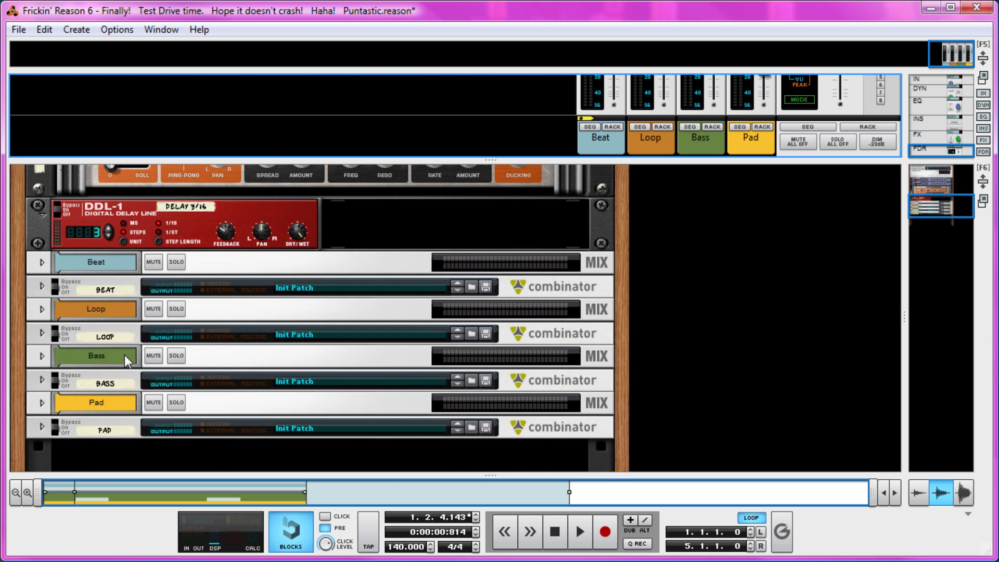
left_click(42, 357)
left_click(43, 358)
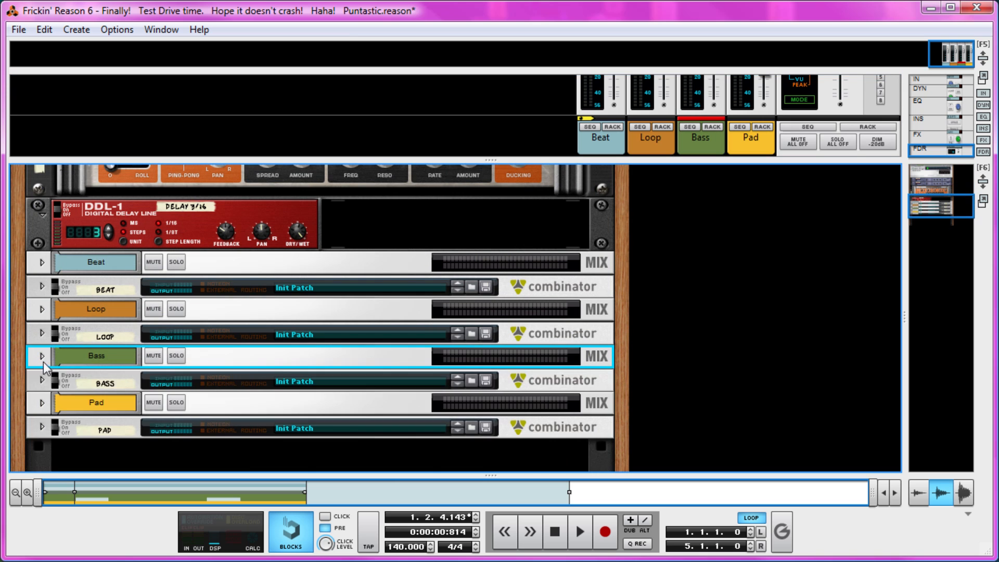
left_click(42, 379)
Step: Enable the Bass equalizer's Lo Shelf band, raise its Q and set its gain to 12.0 dB while auditioning the loop
scroll(303, 320, "down", 4)
left_click(377, 260)
key("space")
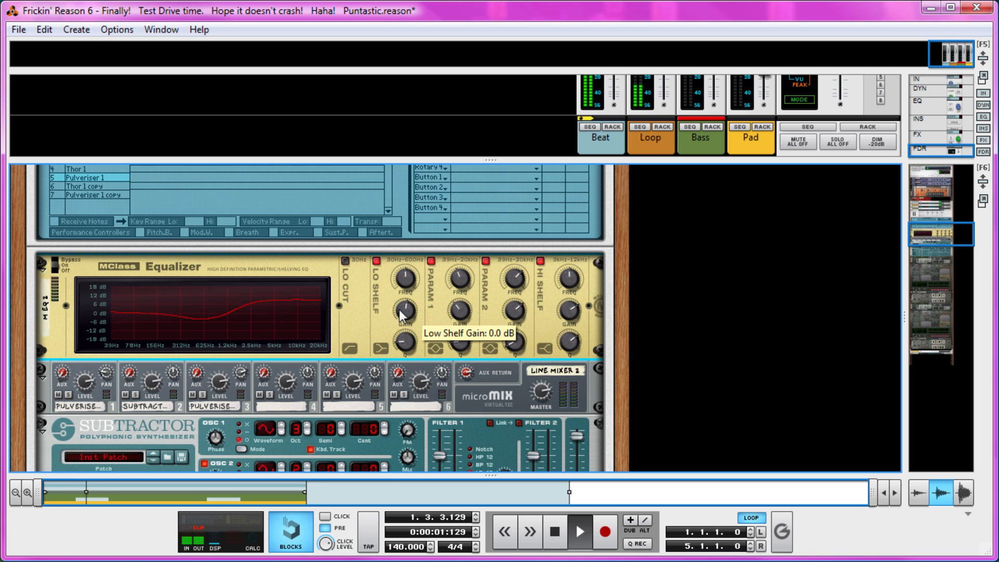
left_click_drag(405, 344, 404, 308)
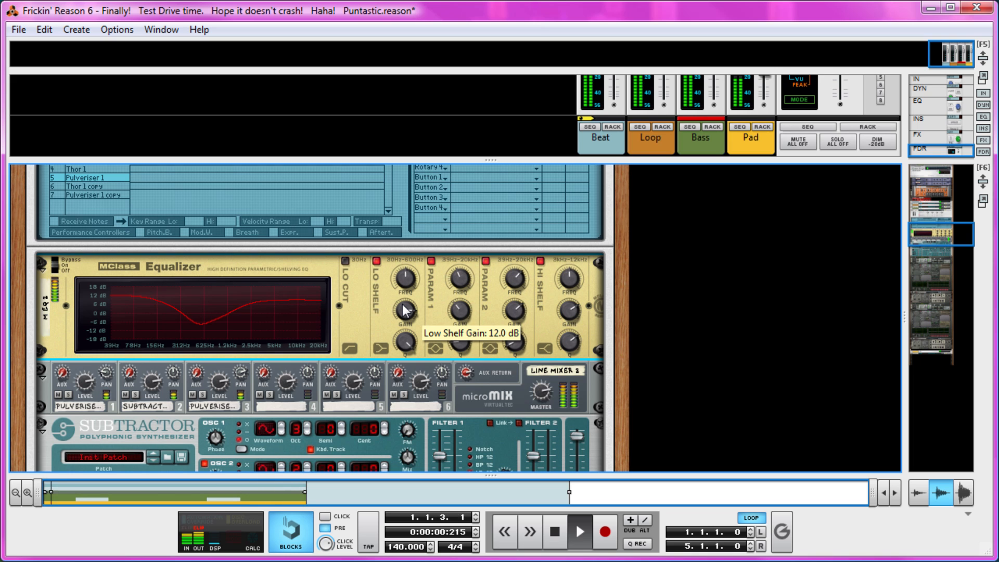
key("space")
Step: Fold the Bass Combinator, save the song and return the playhead to the start
scroll(76, 273, "up", 5)
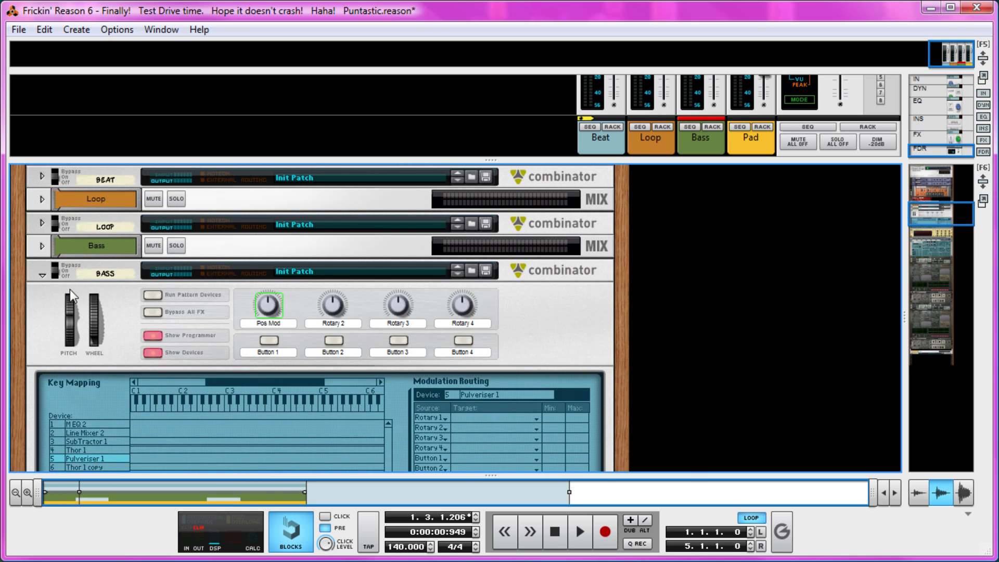
left_click(43, 275)
left_click(199, 362)
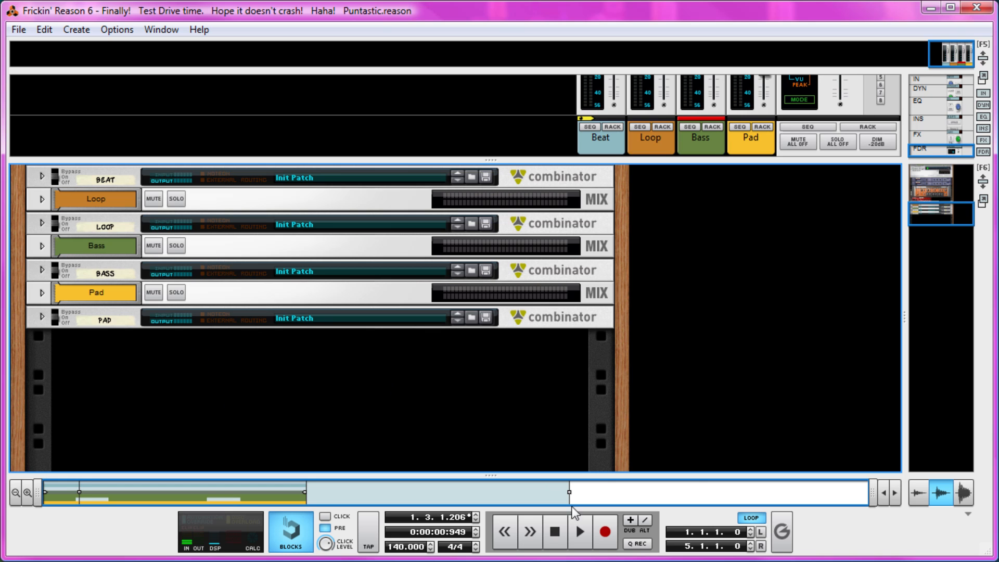
left_click(554, 531)
scroll(460, 383, "down", 1)
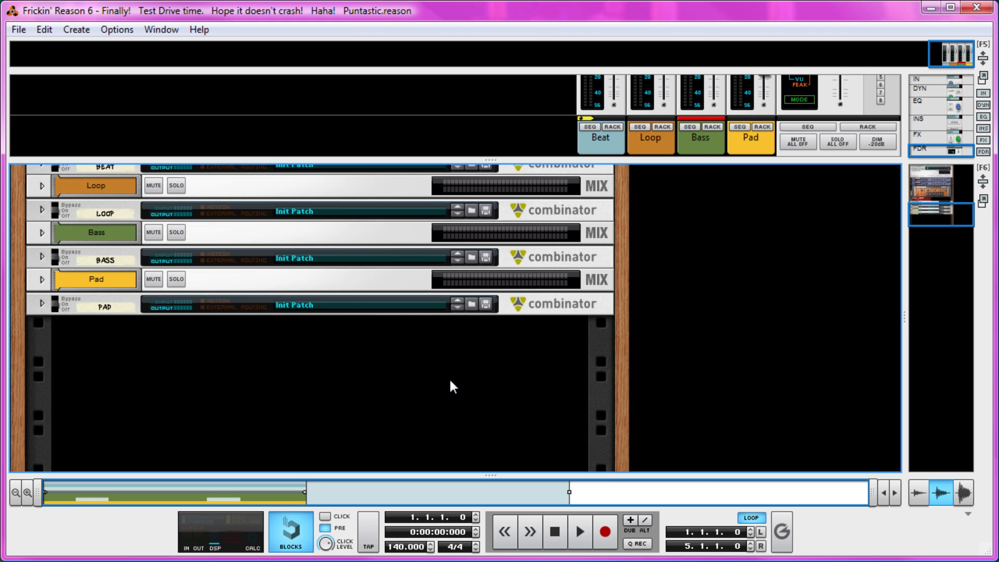